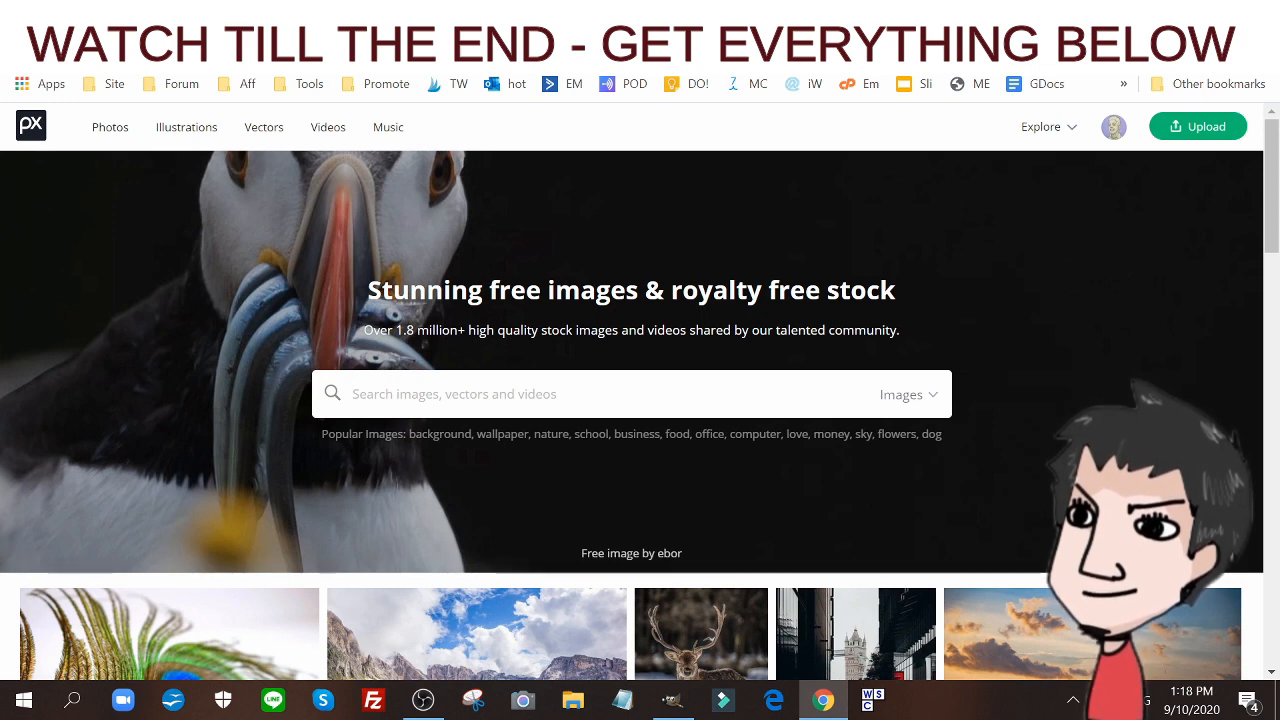
# - Search Pixabay images for "pumpkin" and filter the results by the Transparent and Black and white color options
pyautogui.write('pumpkin')
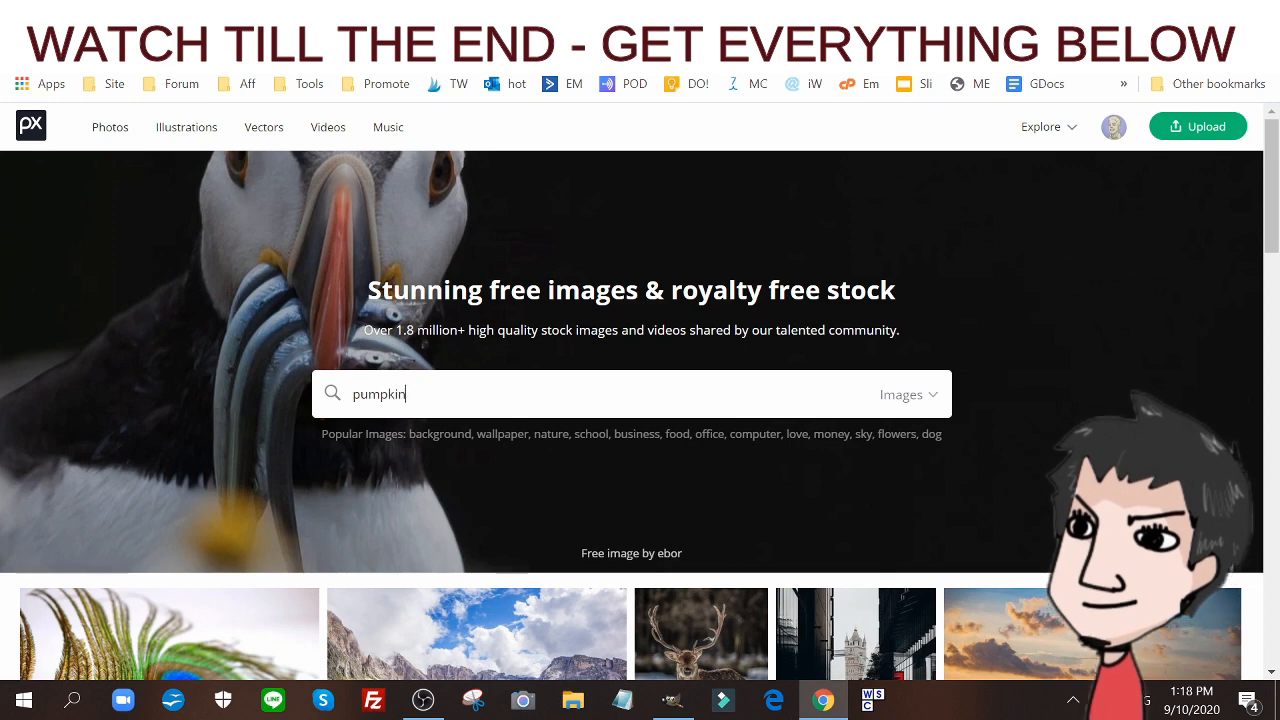
pyautogui.press('Return')
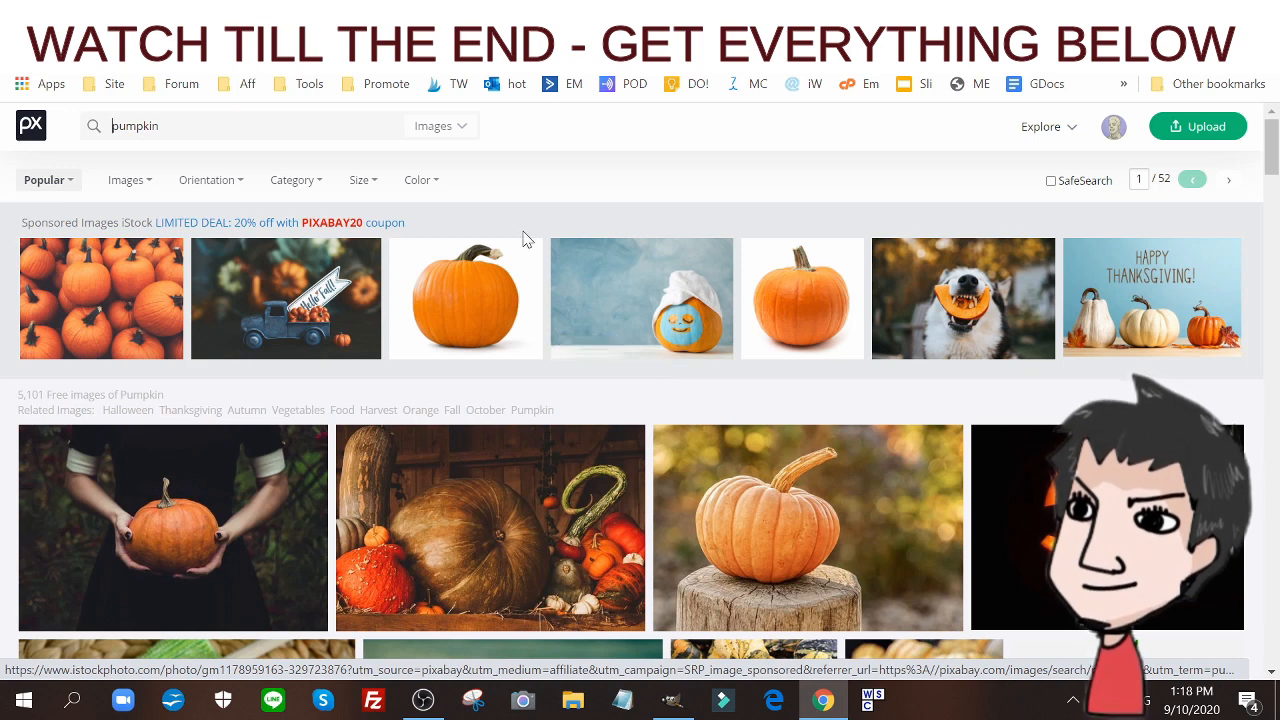
pyautogui.click(428, 186)
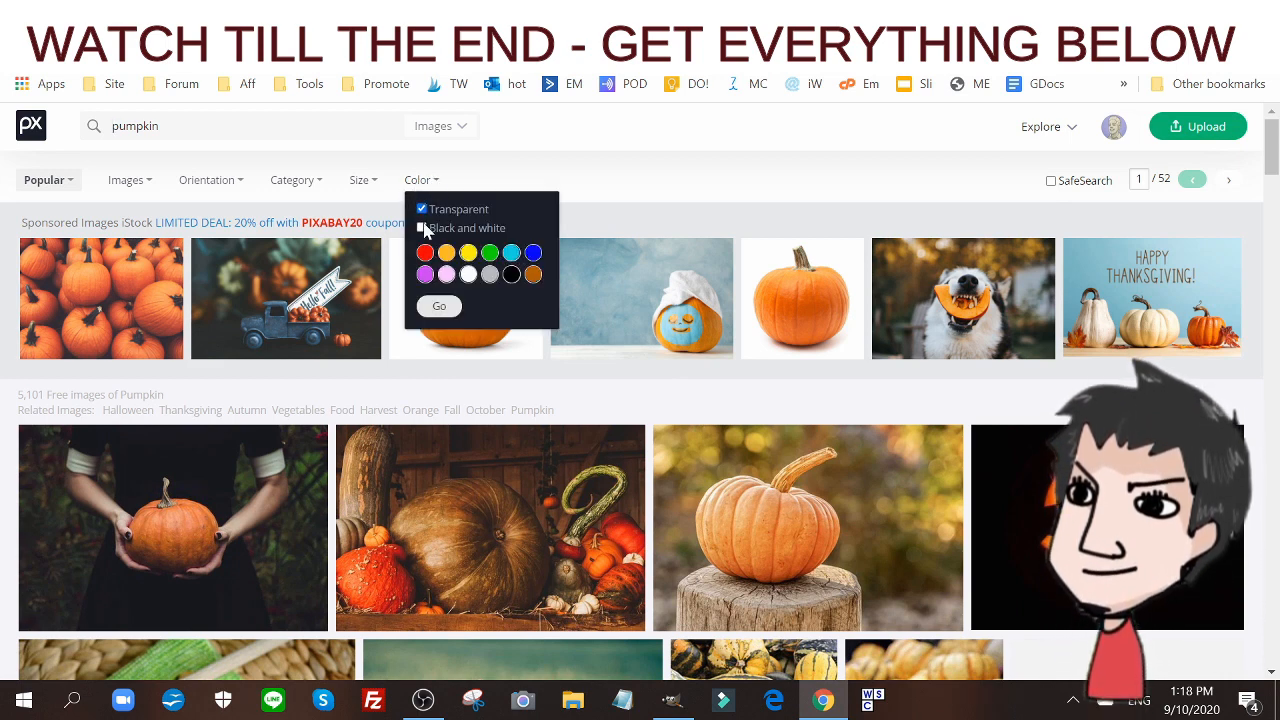
pyautogui.click(422, 229)
pyautogui.click(439, 306)
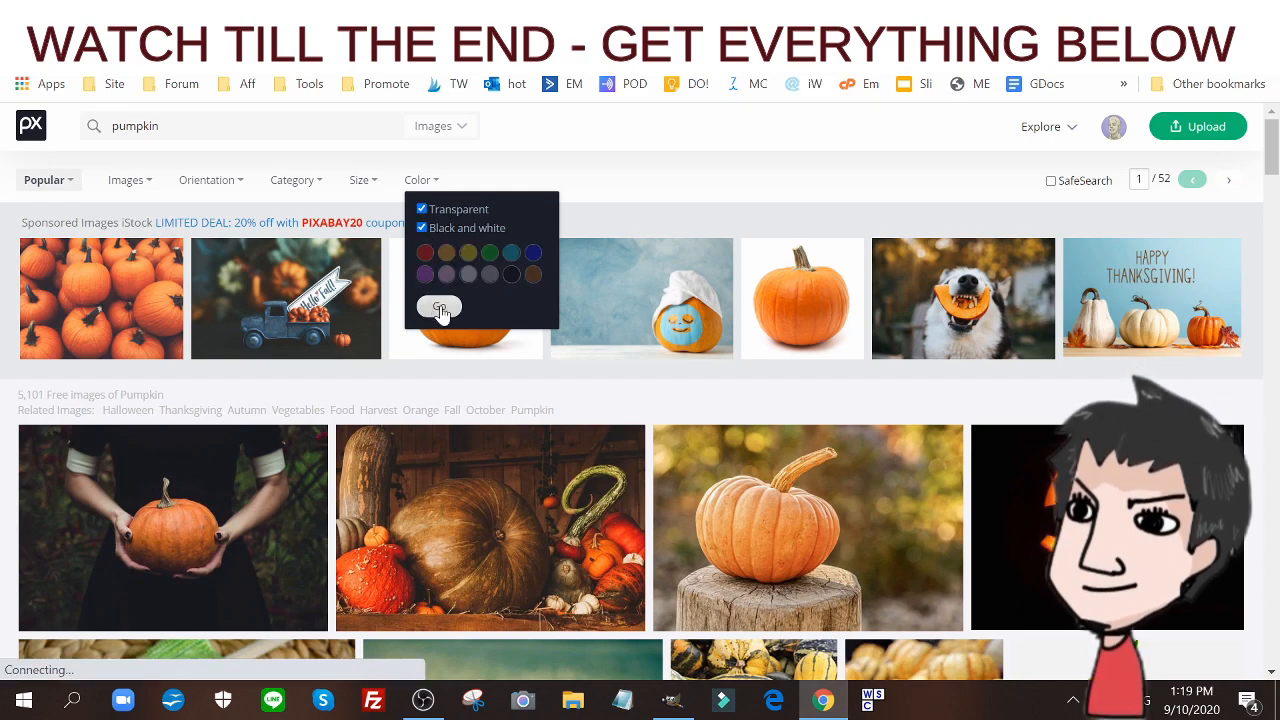
# - Find the set of black jack-o'-lantern silhouettes in the pumpkin results, open it and start its free download
pyautogui.scroll(-6, 634, 251)
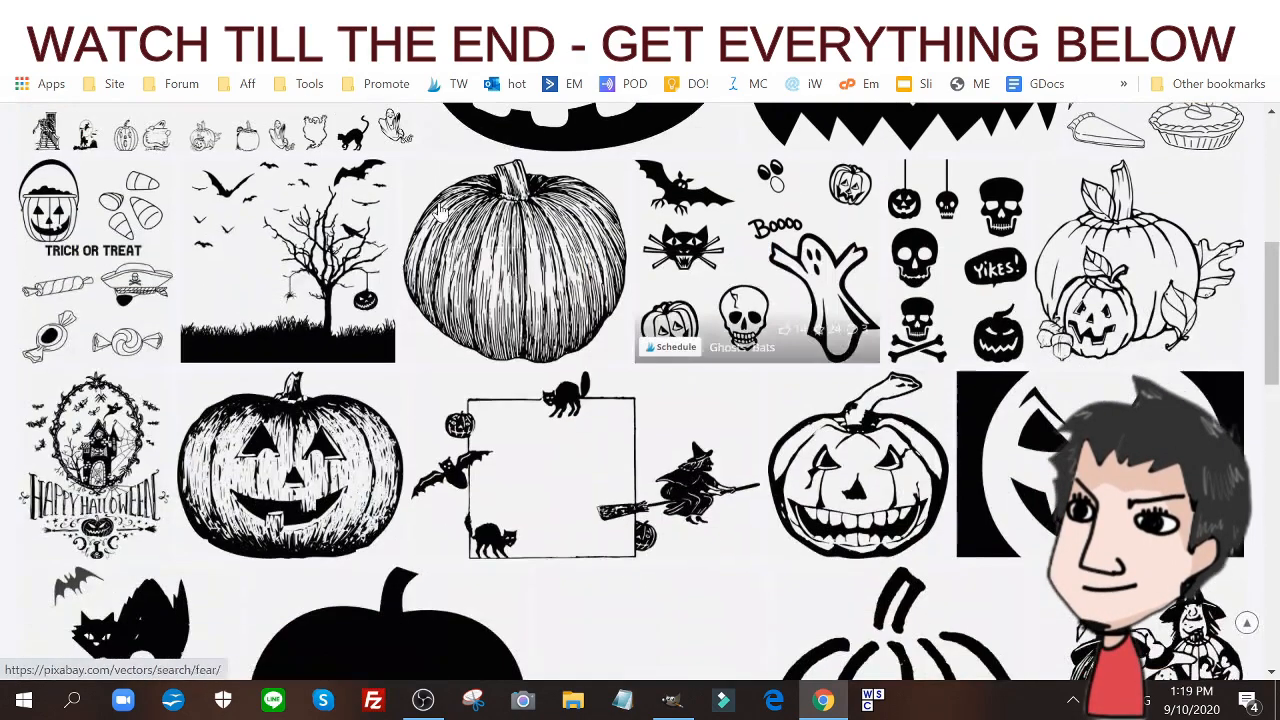
pyautogui.scroll(-1, 527, 405)
pyautogui.scroll(-5, 527, 405)
pyautogui.scroll(4, 600, 294)
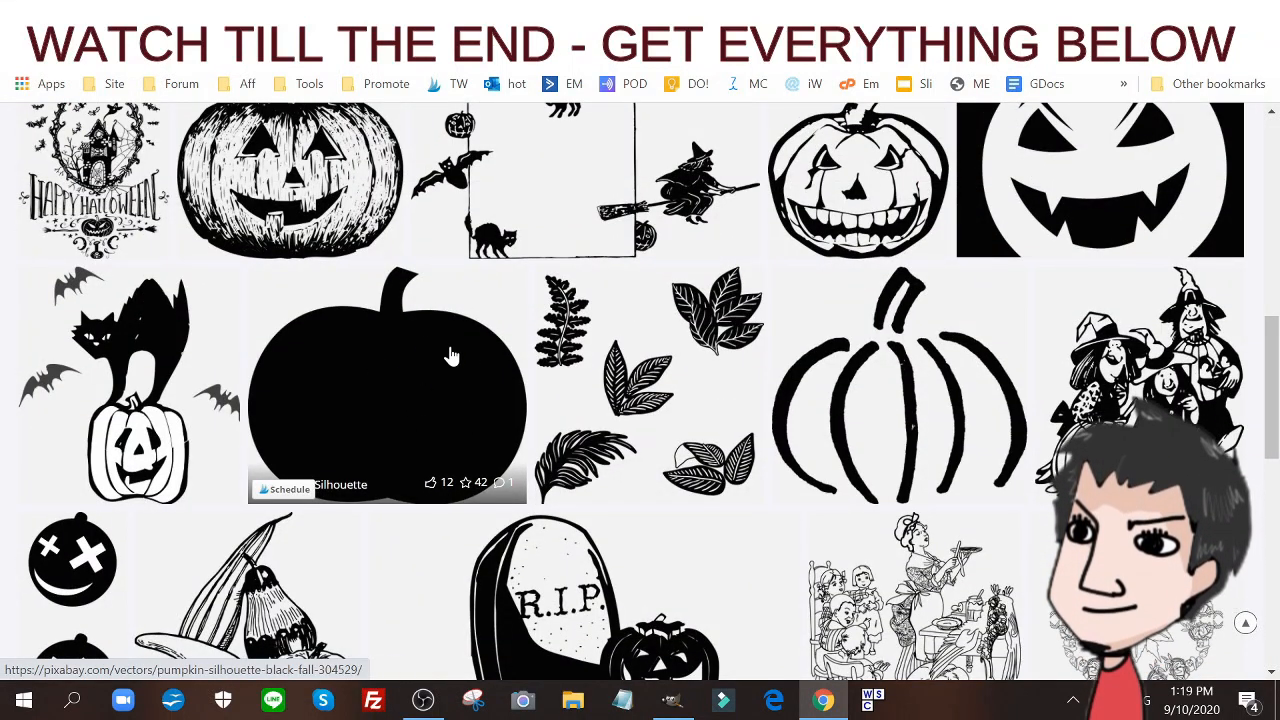
pyautogui.scroll(-8, 450, 355)
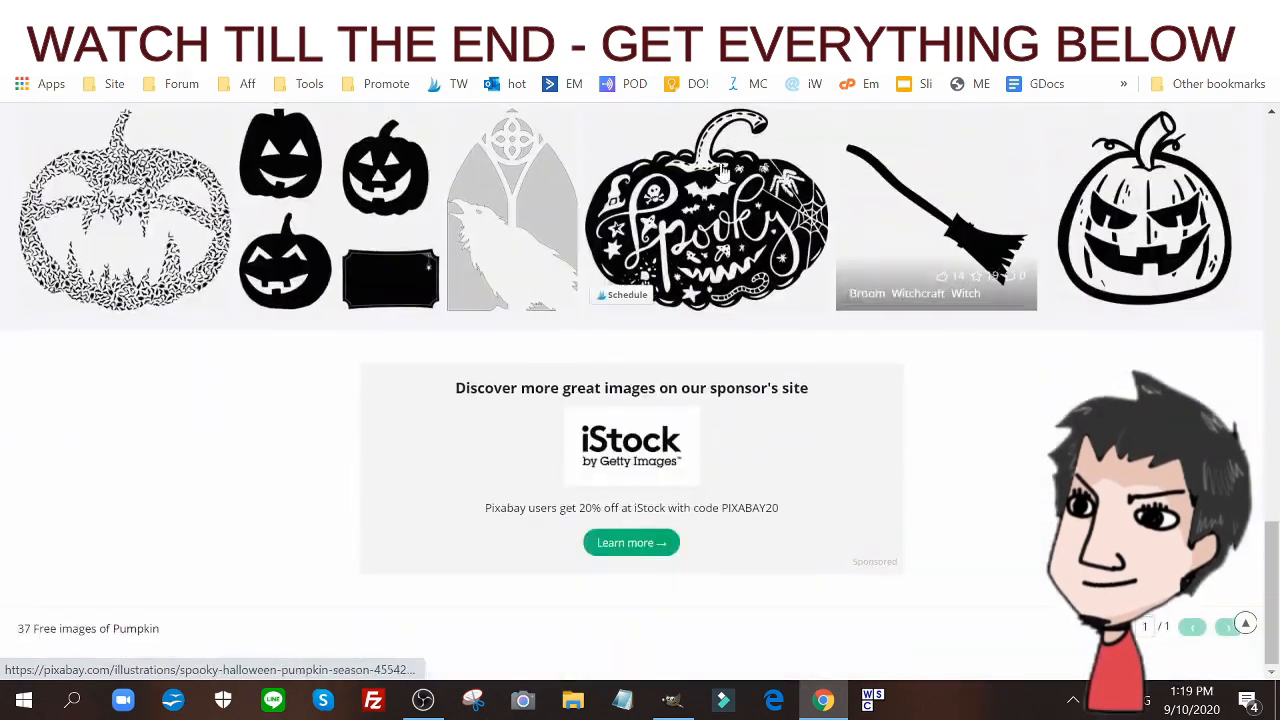
pyautogui.scroll(2, 689, 265)
pyautogui.click(352, 389)
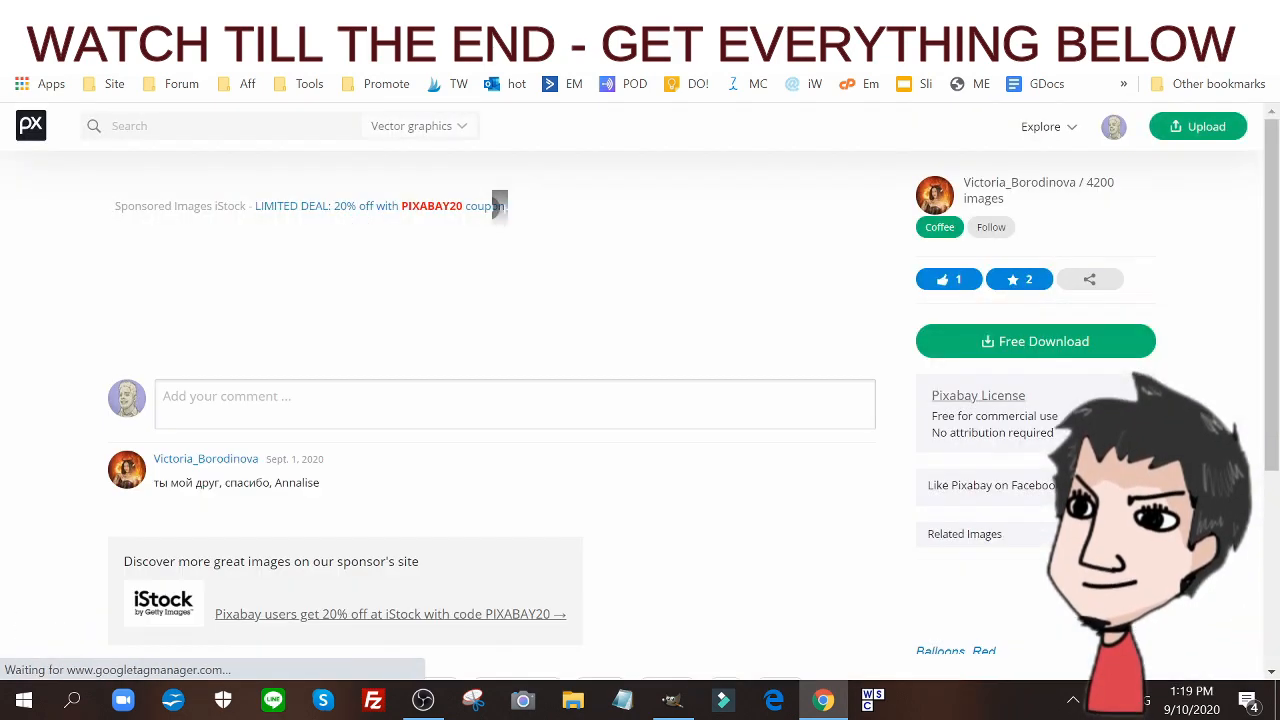
pyautogui.scroll(-3, 614, 358)
pyautogui.scroll(3, 486, 384)
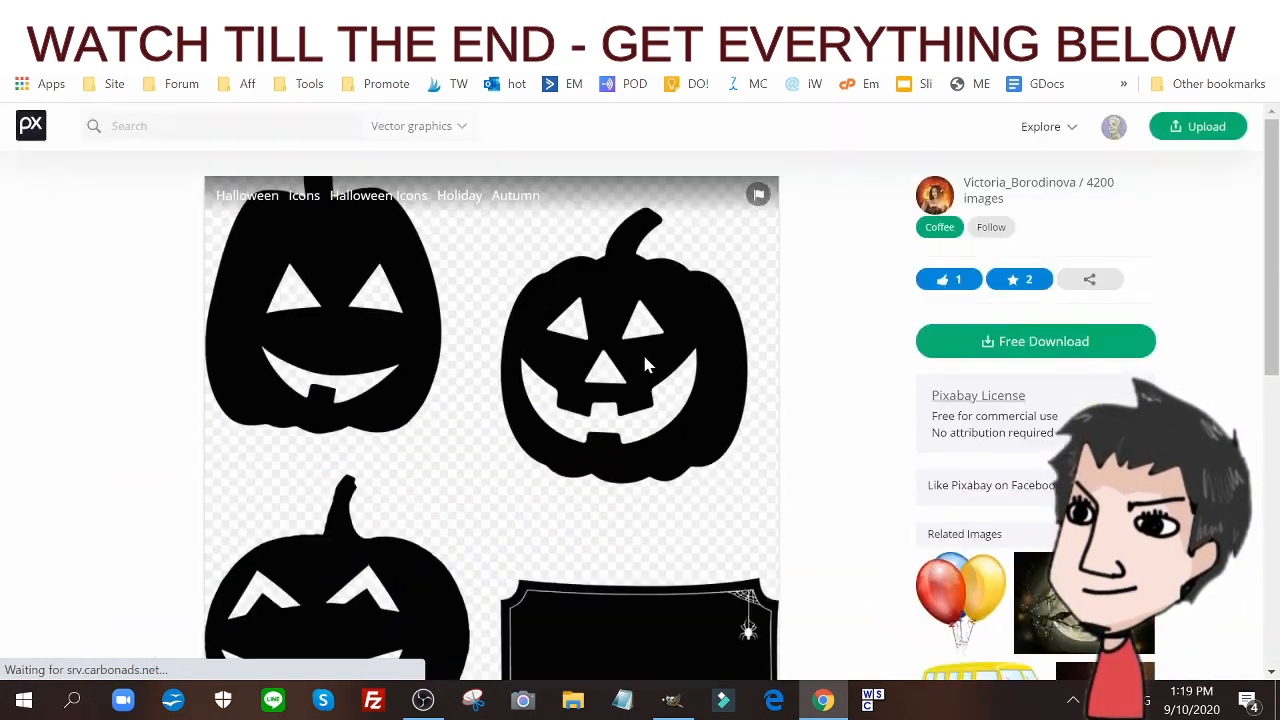
pyautogui.click(1064, 345)
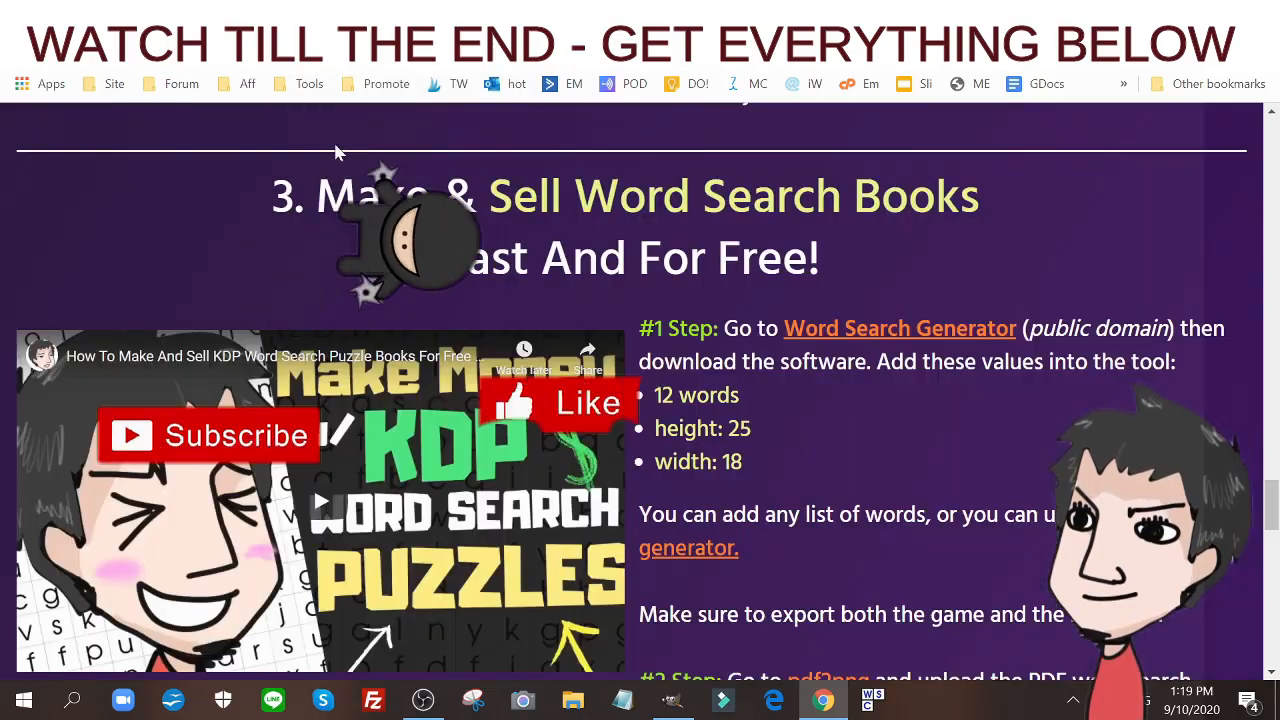
pyautogui.scroll(-7, 771, 309)
pyautogui.scroll(13, 771, 309)
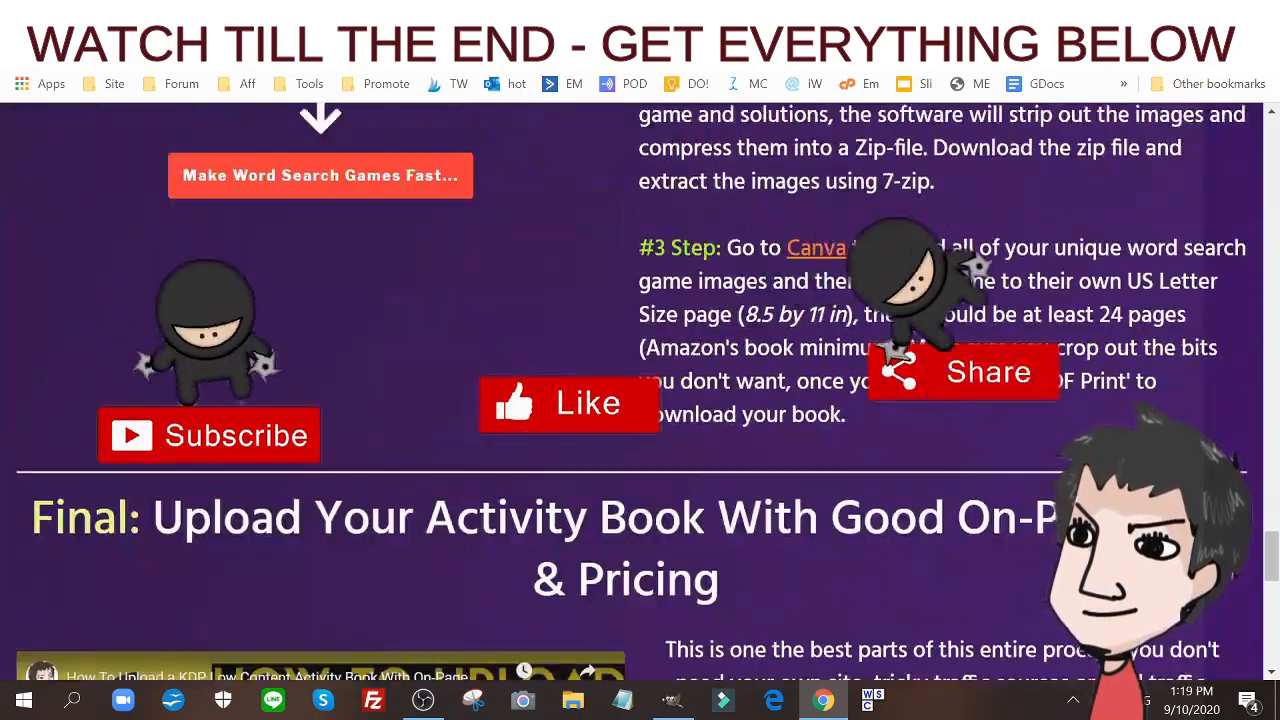
pyautogui.scroll(10, 323, 234)
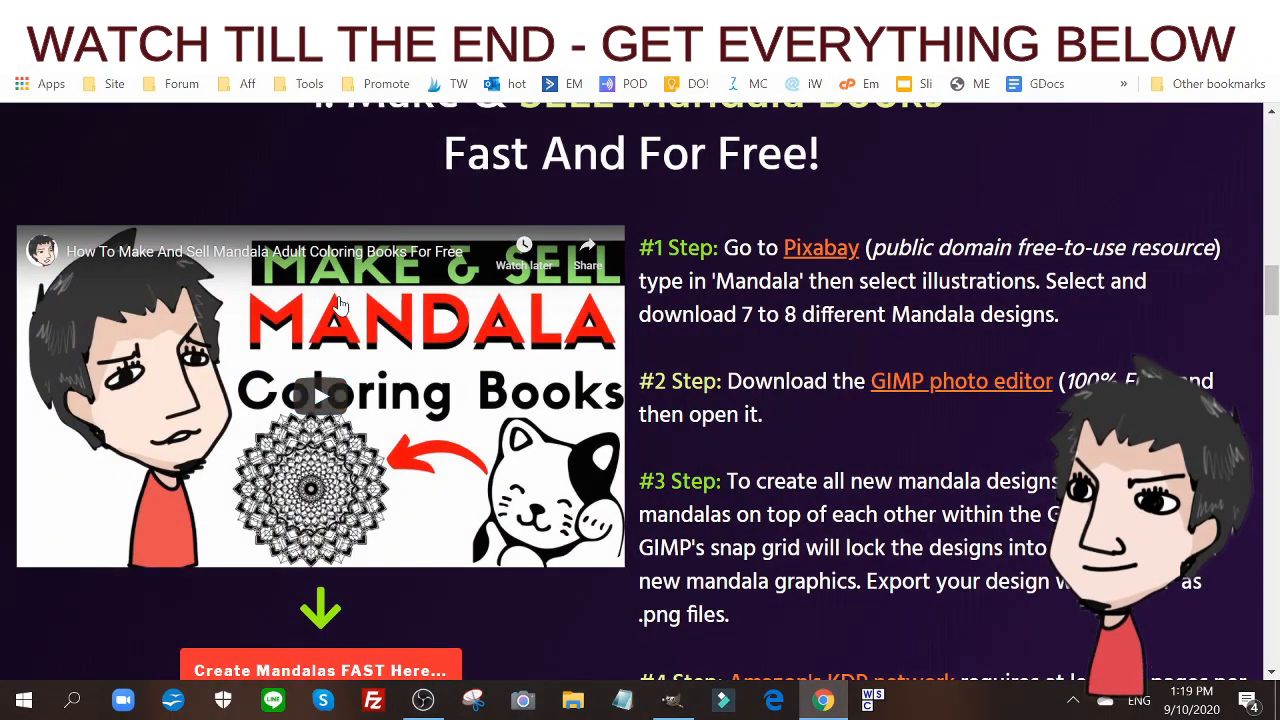
# - Go to Kaleidoscopes in Activity Book Mastery and generate an 800px kaleidoscope from the sleeping cat graphic
pyautogui.click(745, 14)
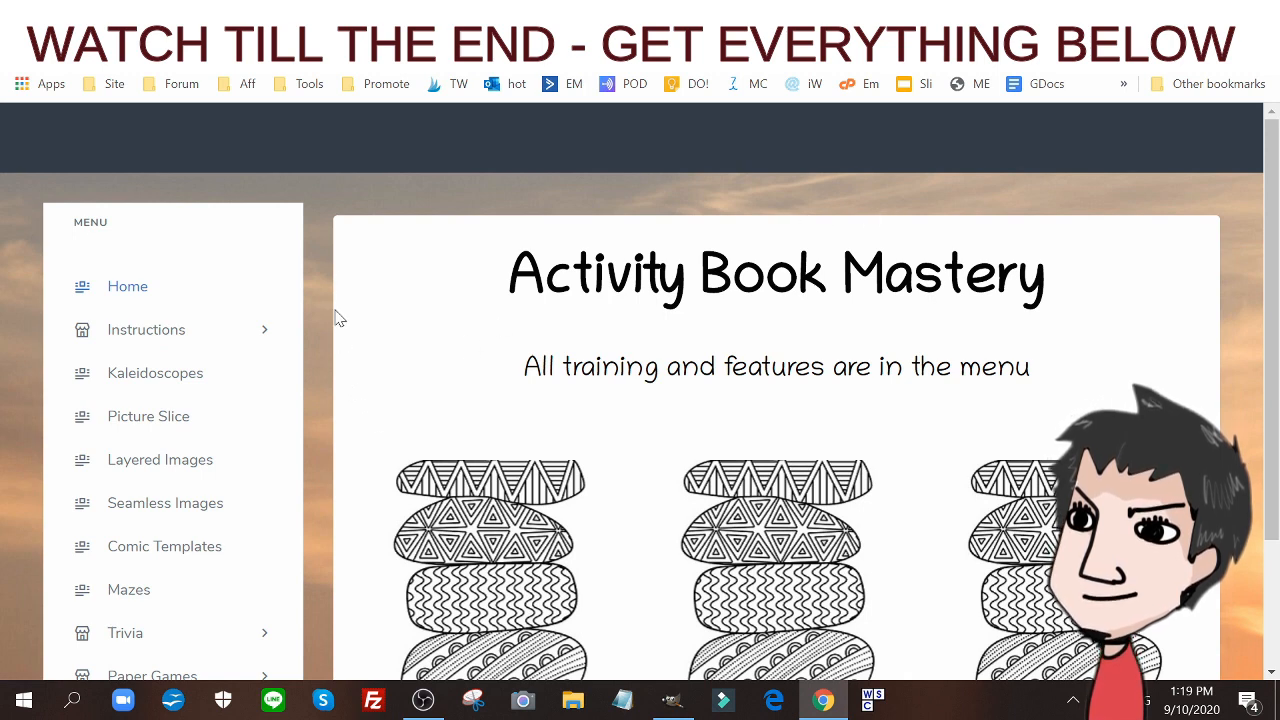
pyautogui.click(156, 382)
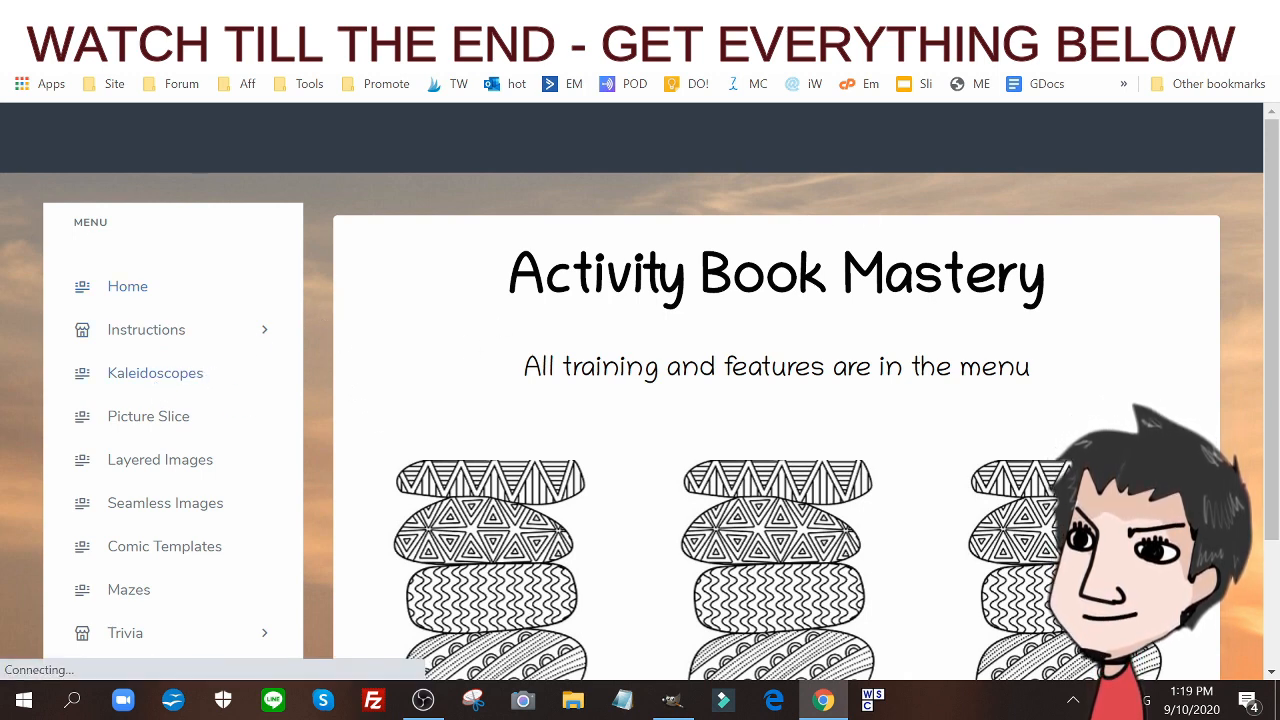
pyautogui.scroll(-4, 1070, 350)
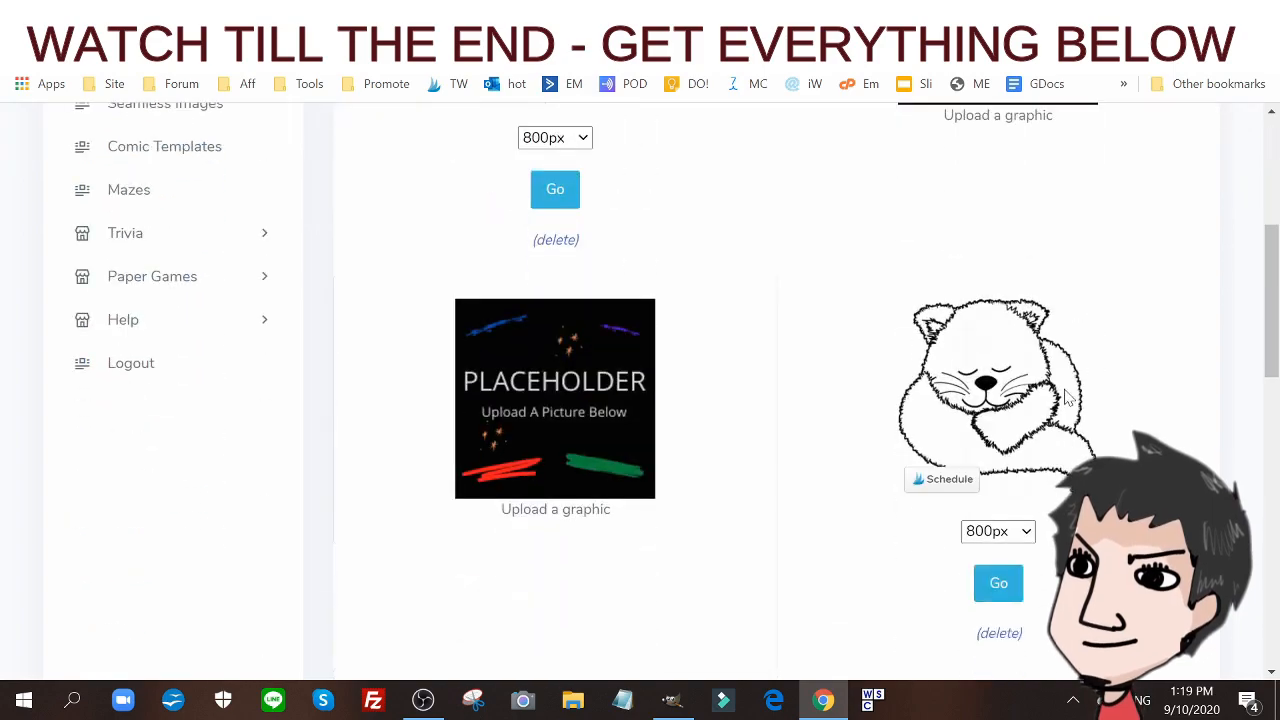
pyautogui.click(1000, 588)
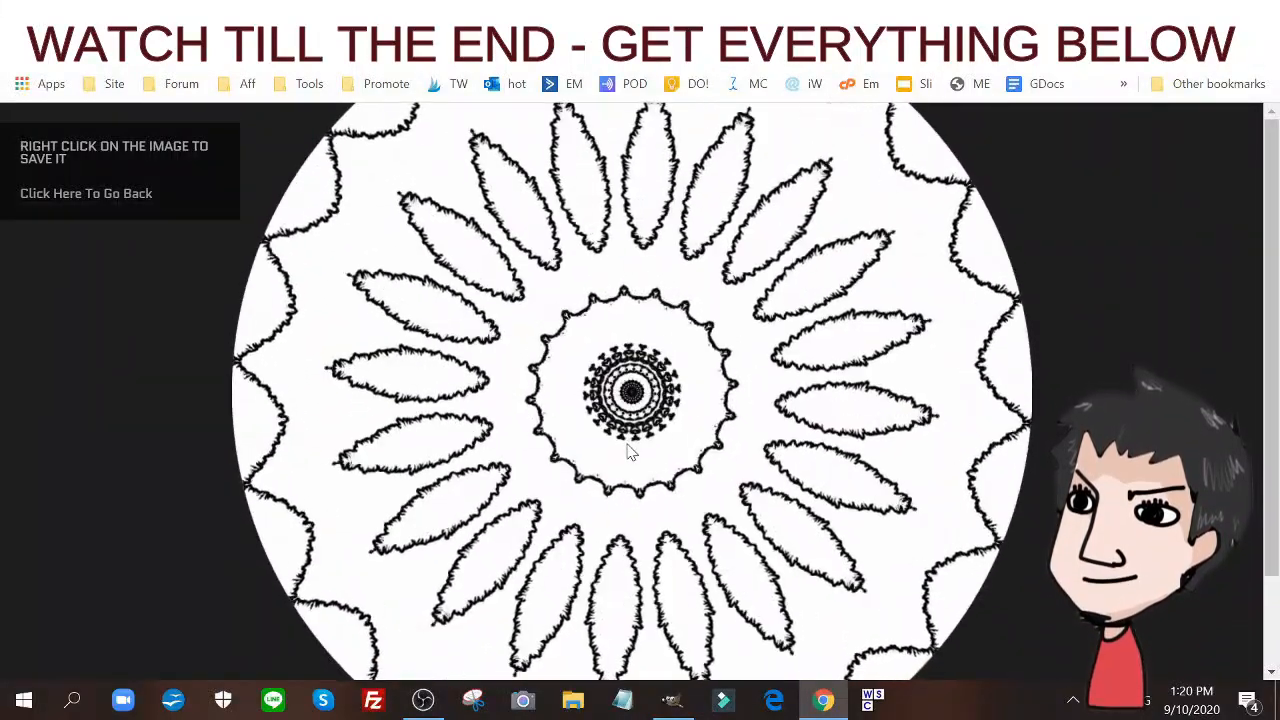
# - Save the generated kaleidoscope image to the computer, close its preview and switch to GIMP
pyautogui.rightClick(660, 374)
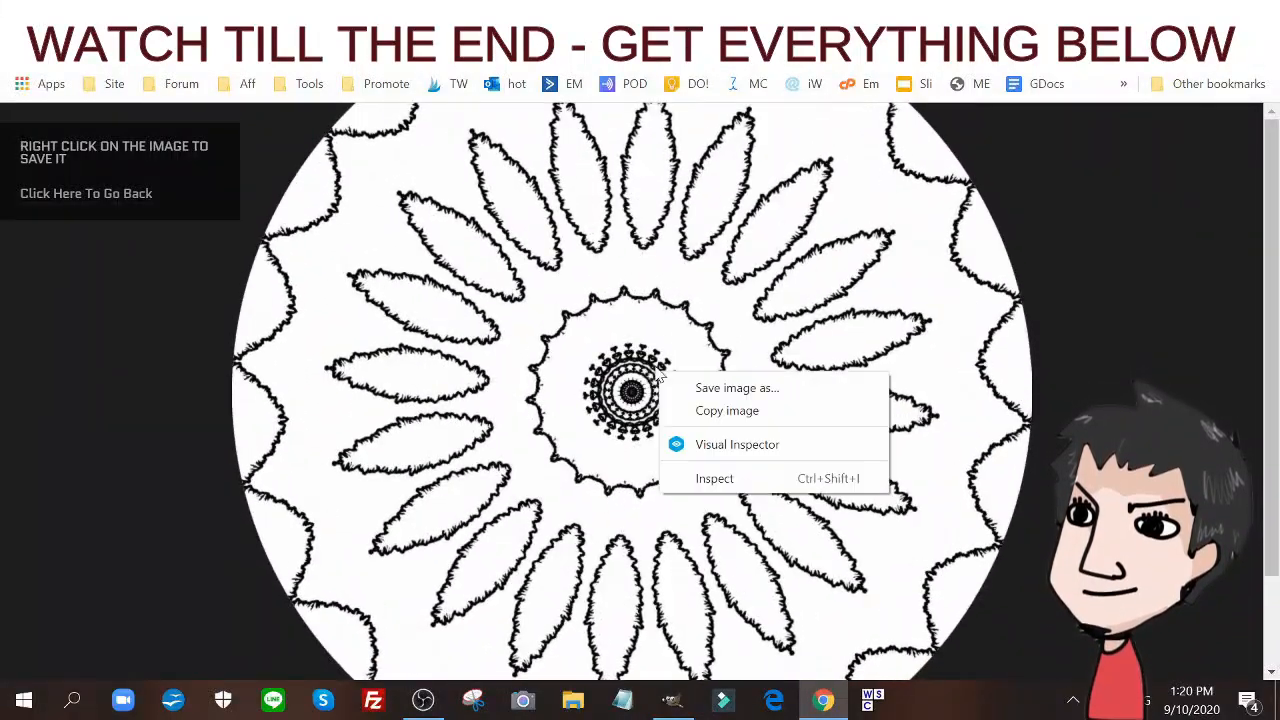
pyautogui.click(760, 397)
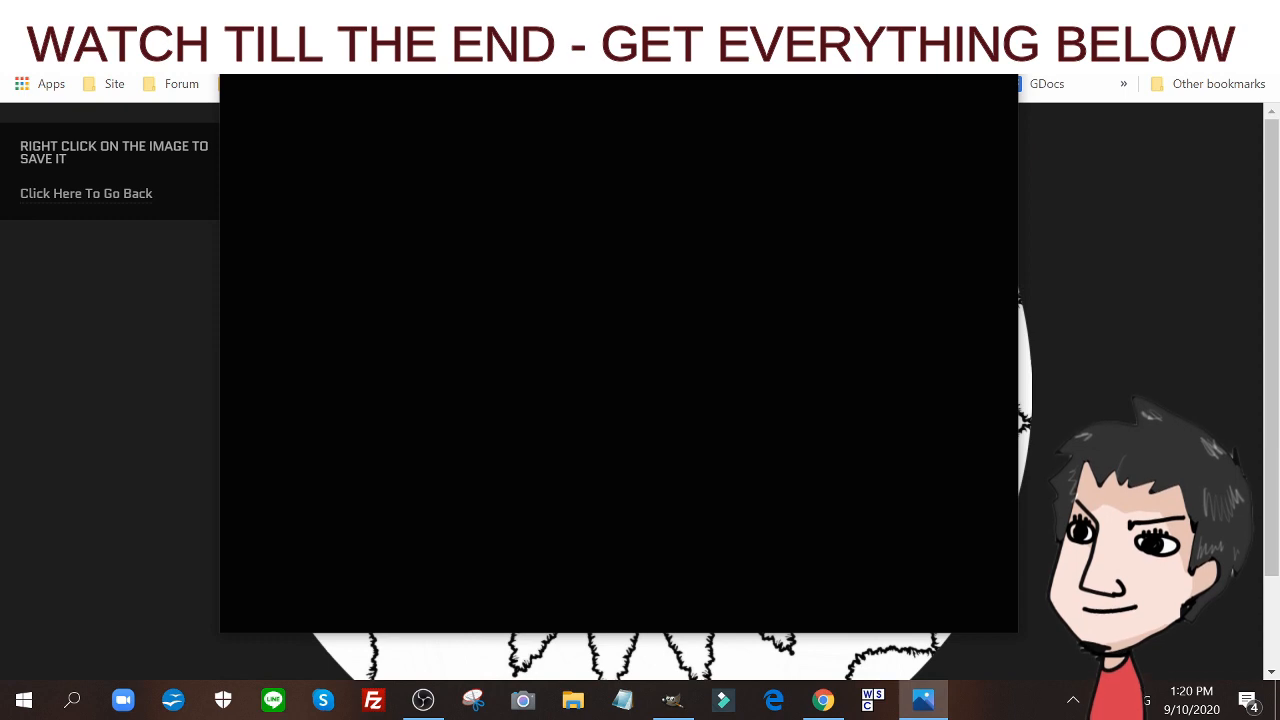
pyautogui.click(995, 50)
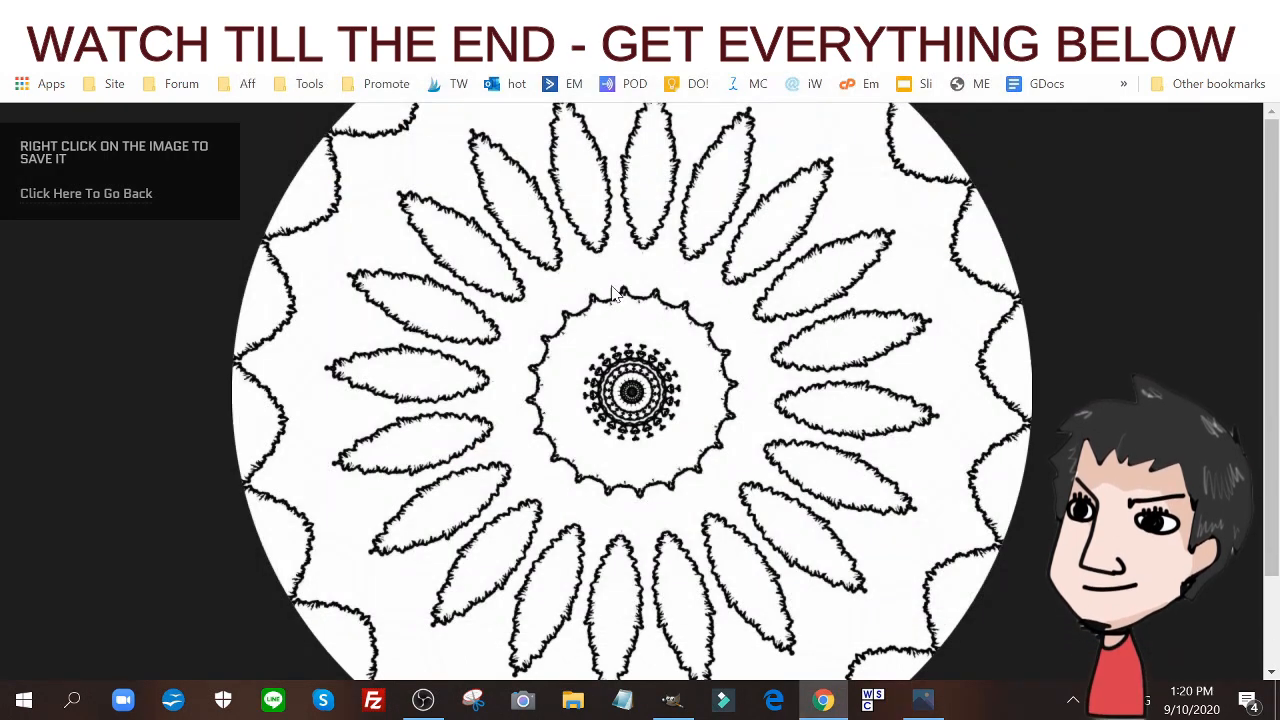
pyautogui.click(980, 18)
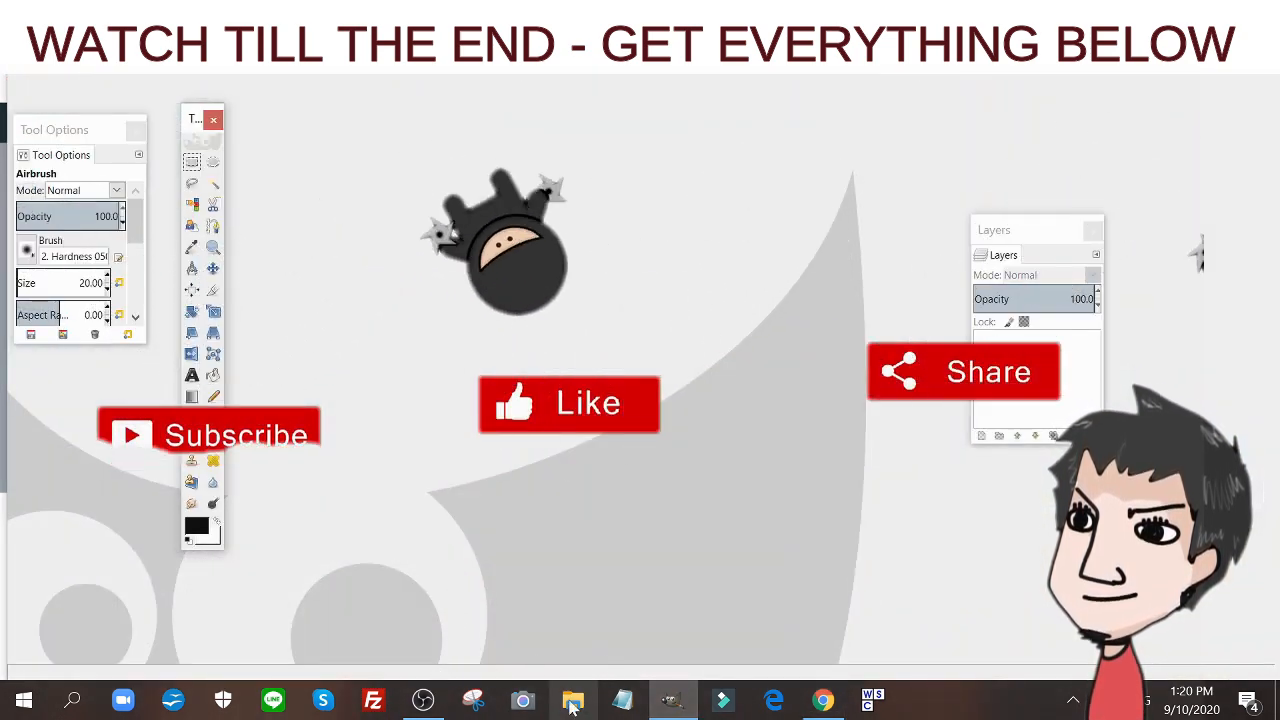
# - Open pumpk3.png from the Downloads folder in GIMP, converting it to the RGB working space
pyautogui.press('super+e')
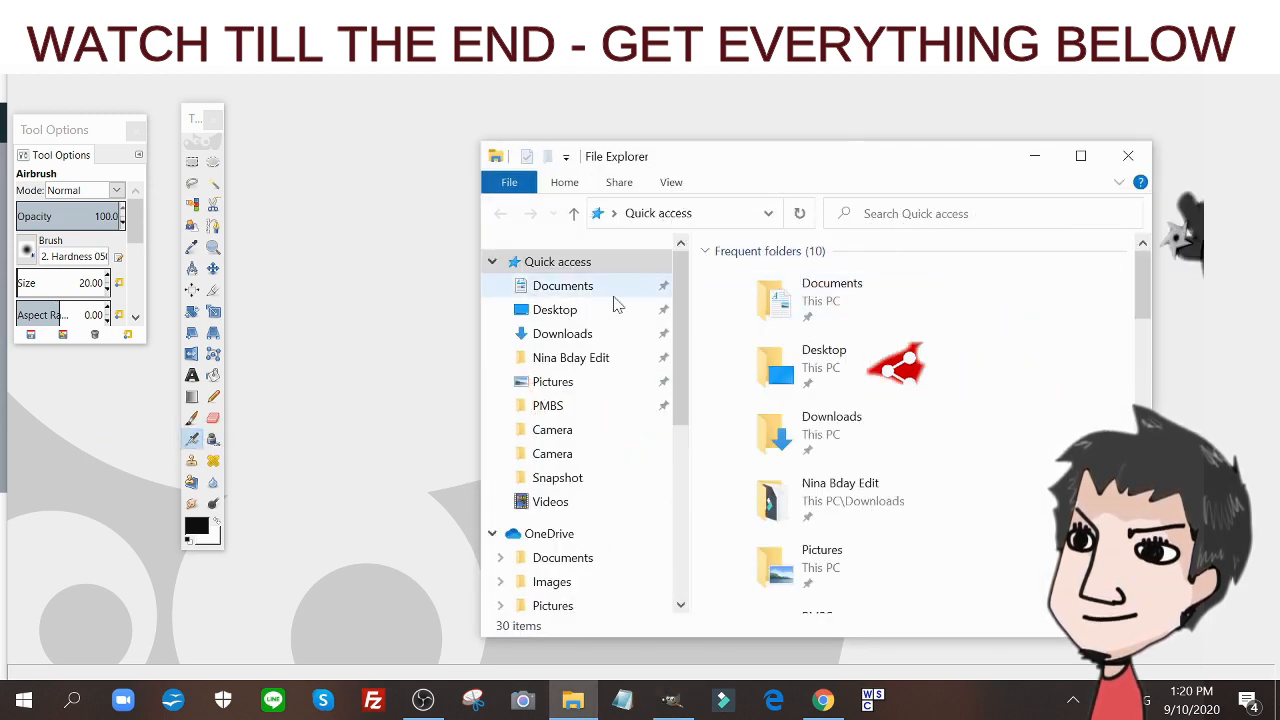
pyautogui.click(568, 340)
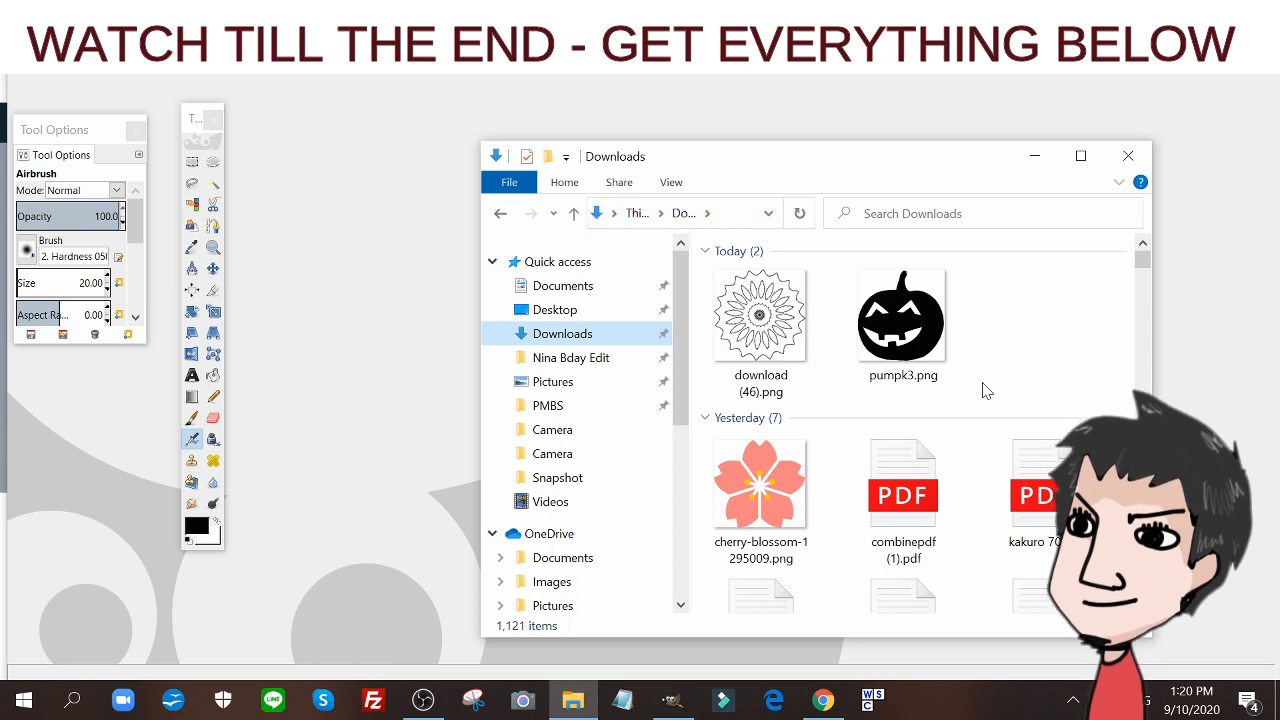
pyautogui.moveTo(926, 340); pyautogui.dragTo(368, 345)
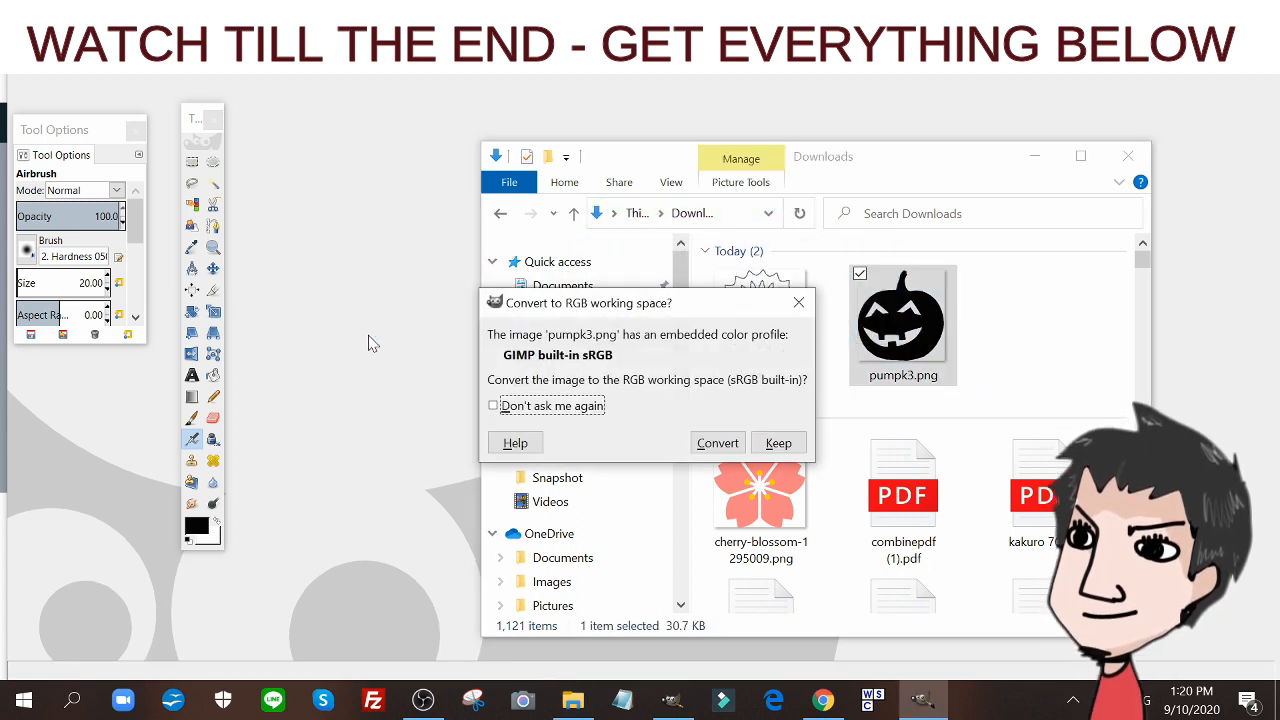
pyautogui.click(718, 443)
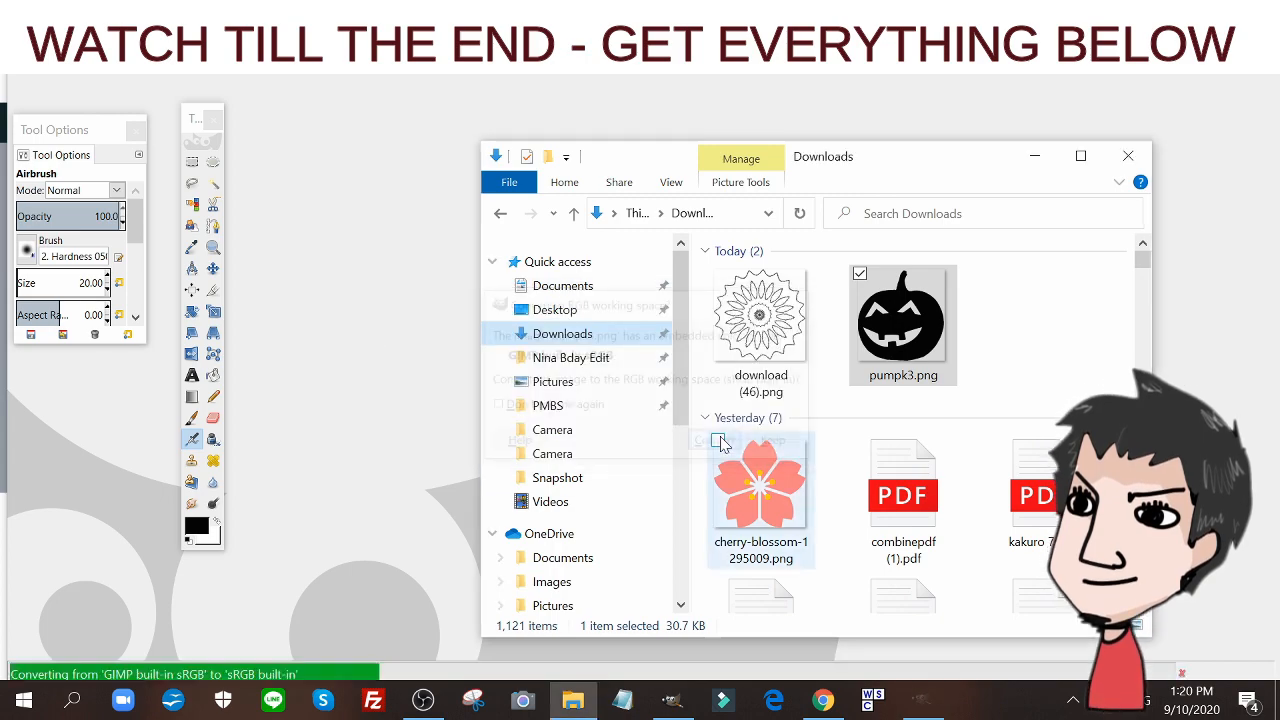
# - Add download (46).png from the Downloads folder as a layer on the pumpkin image, and move the folder window out of the way
pyautogui.click(507, 155)
pyautogui.moveTo(507, 155); pyautogui.dragTo(829, 170)
pyautogui.moveTo(1237, 193); pyautogui.dragTo(657, 228)
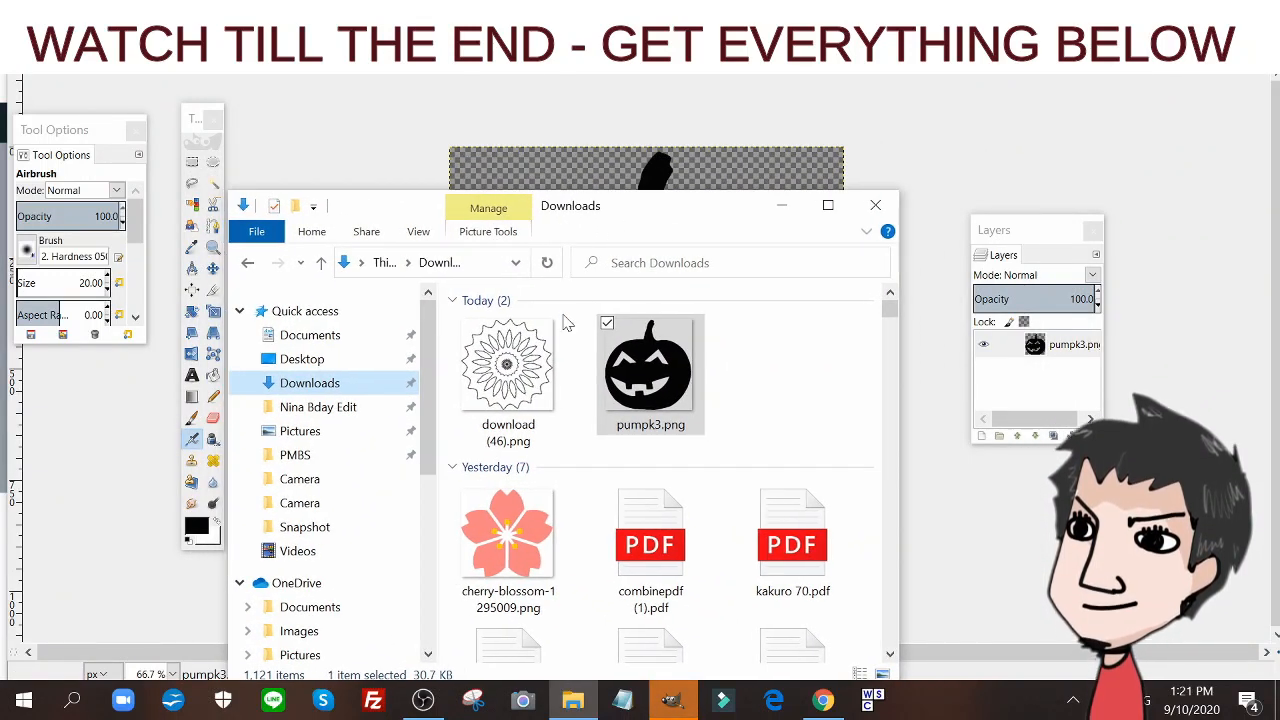
pyautogui.moveTo(700, 212); pyautogui.dragTo(1053, 263)
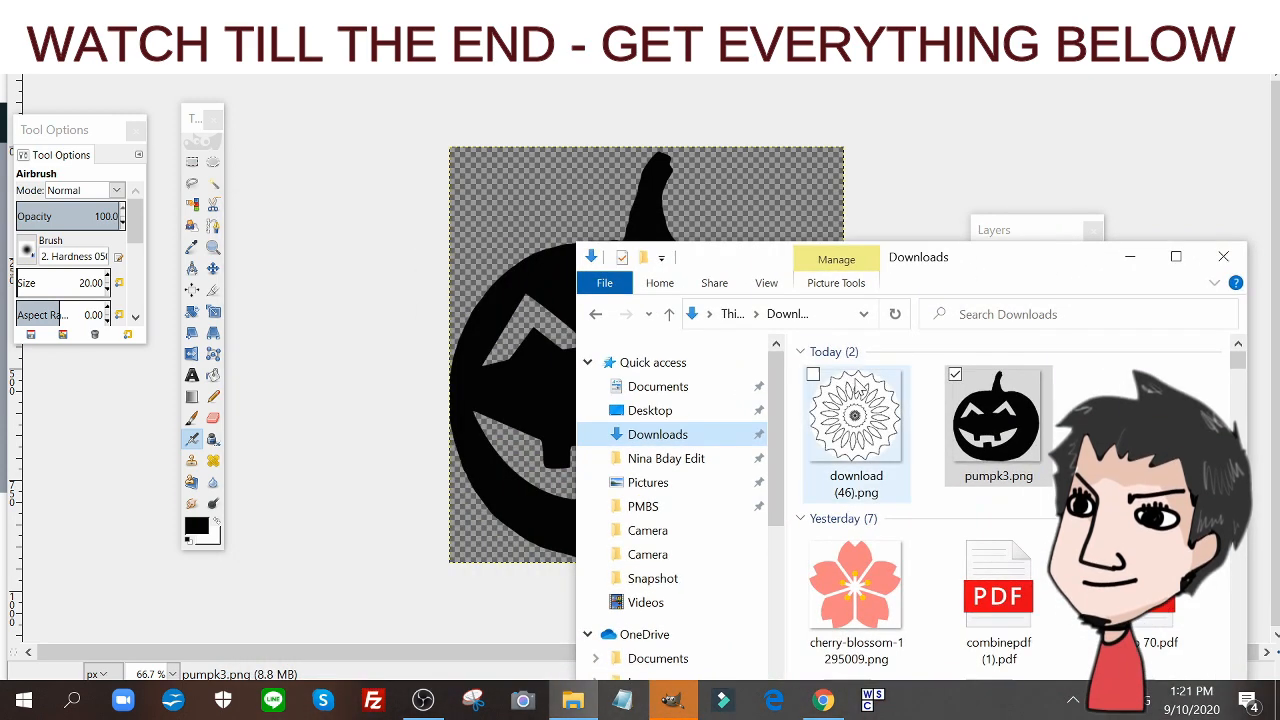
pyautogui.moveTo(855, 420); pyautogui.dragTo(537, 330)
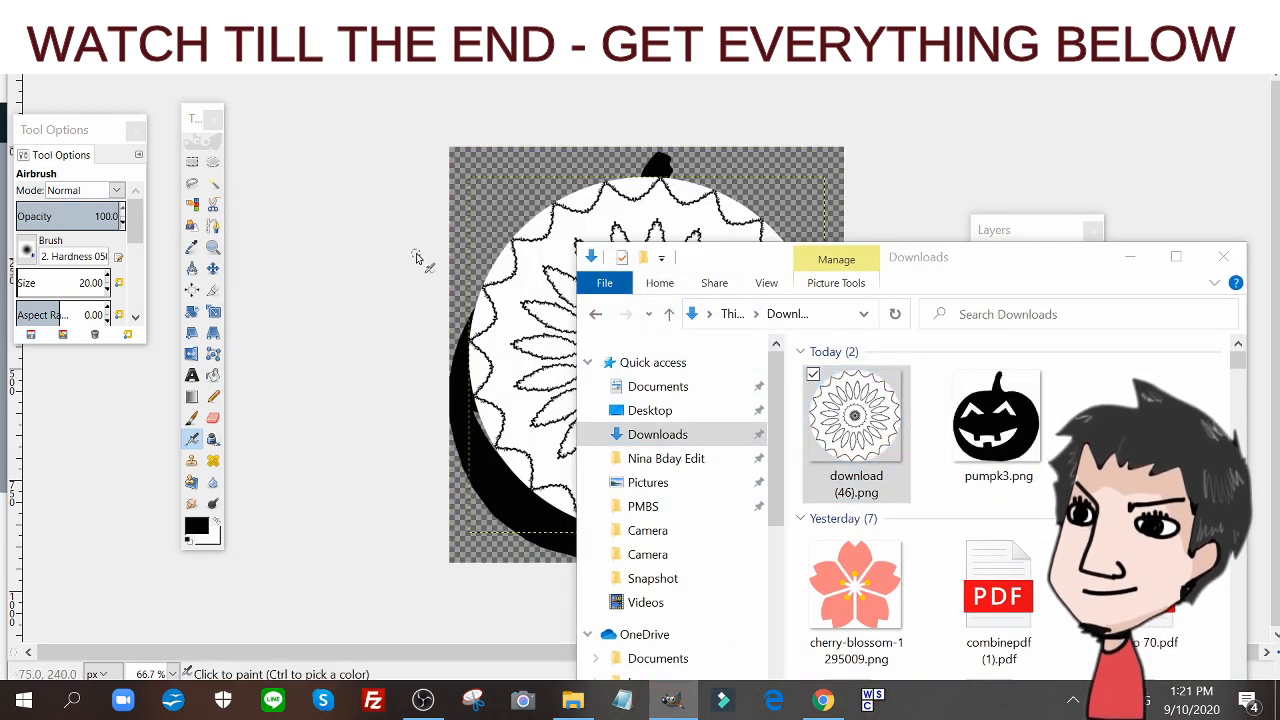
pyautogui.moveTo(1029, 262); pyautogui.dragTo(1217, 669)
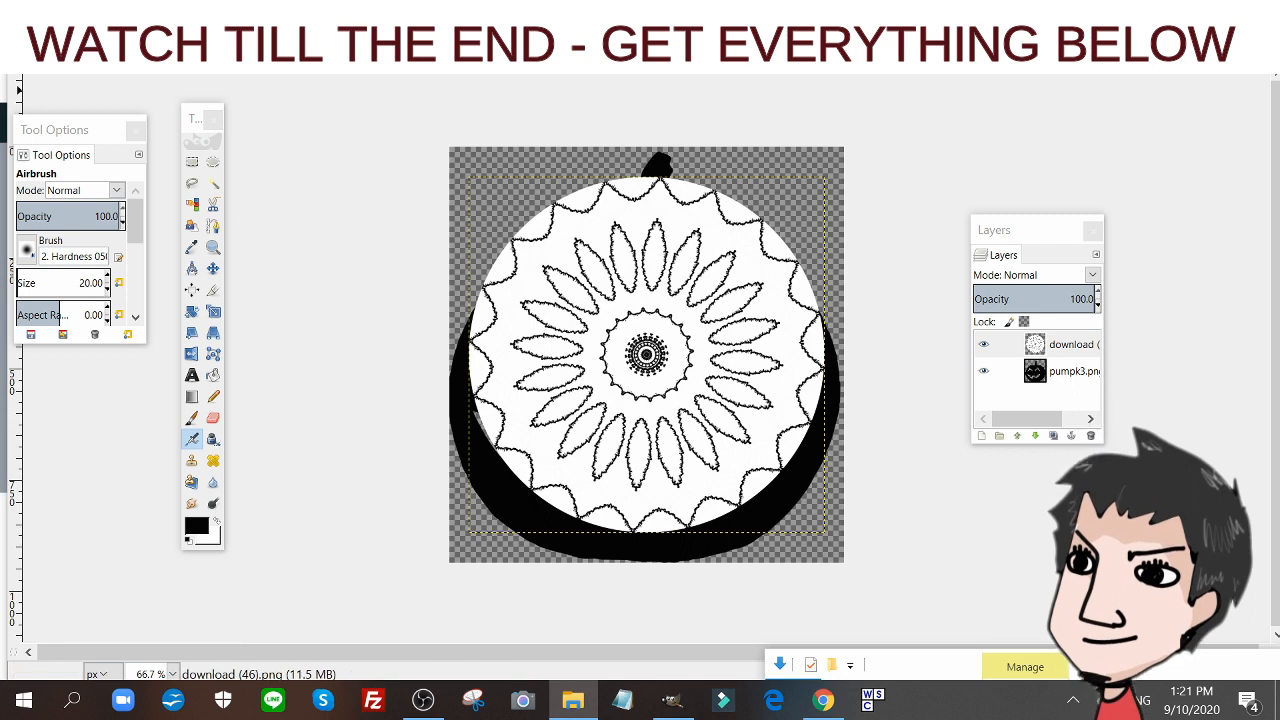
pyautogui.click(365, 44)
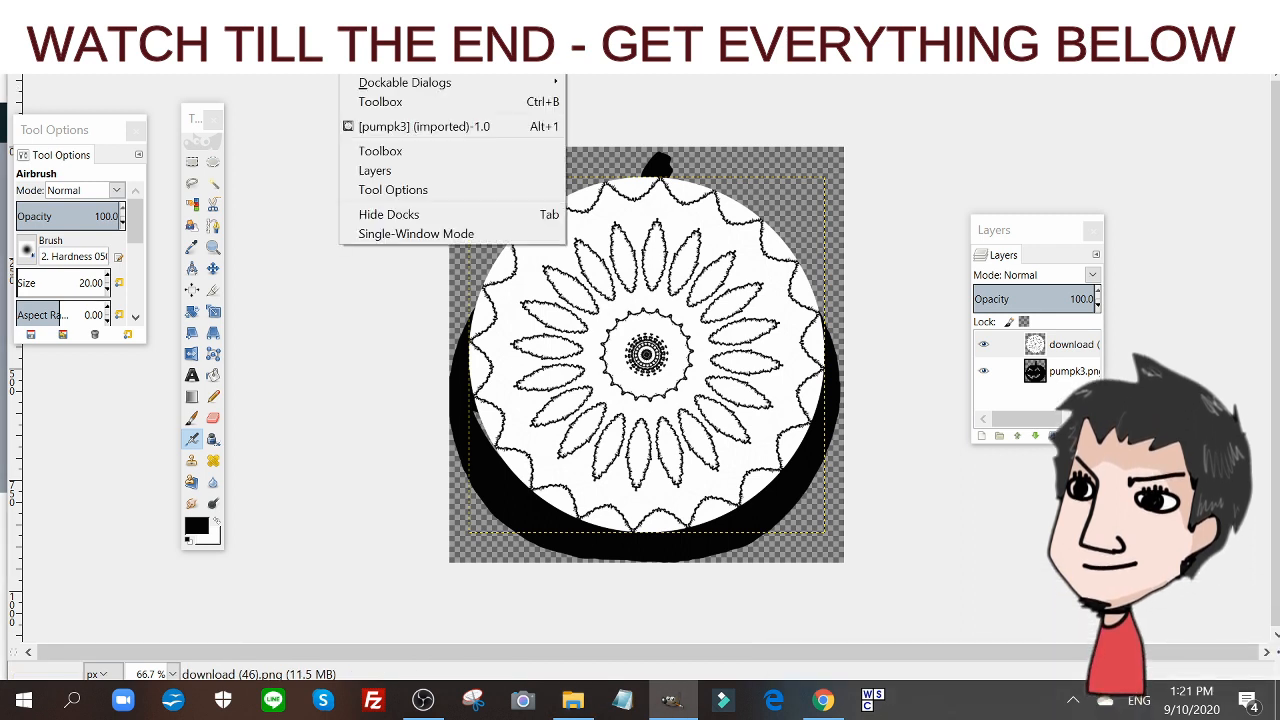
pyautogui.moveTo(381, 88)
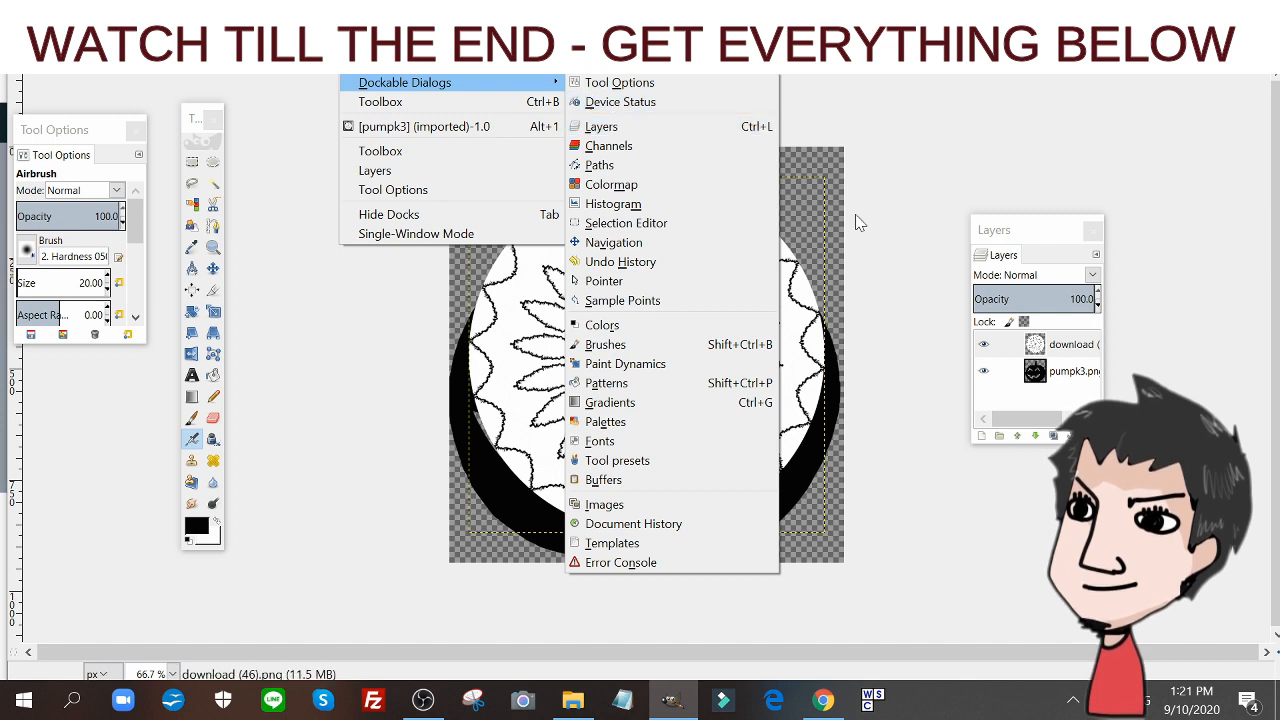
pyautogui.click(1095, 151)
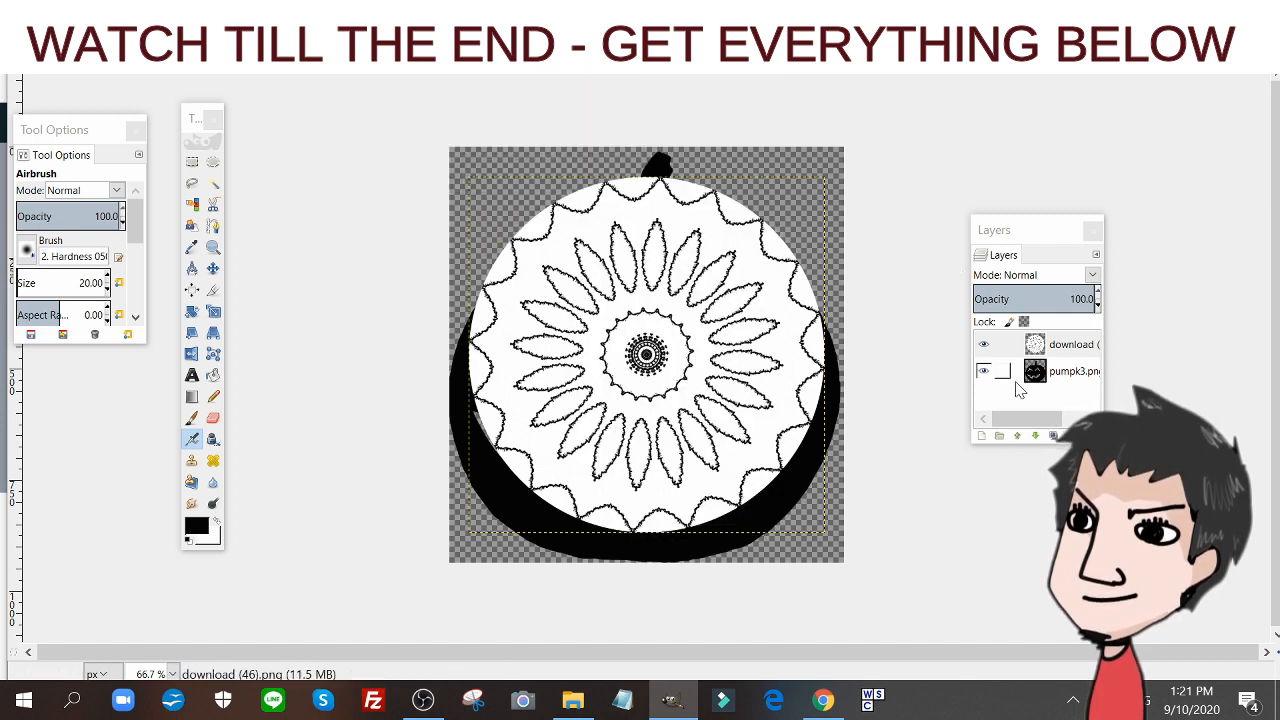
# - Move the pumpk3.png layer above the kaleidoscope layer and select the kaleidoscope layer
pyautogui.click(1062, 372)
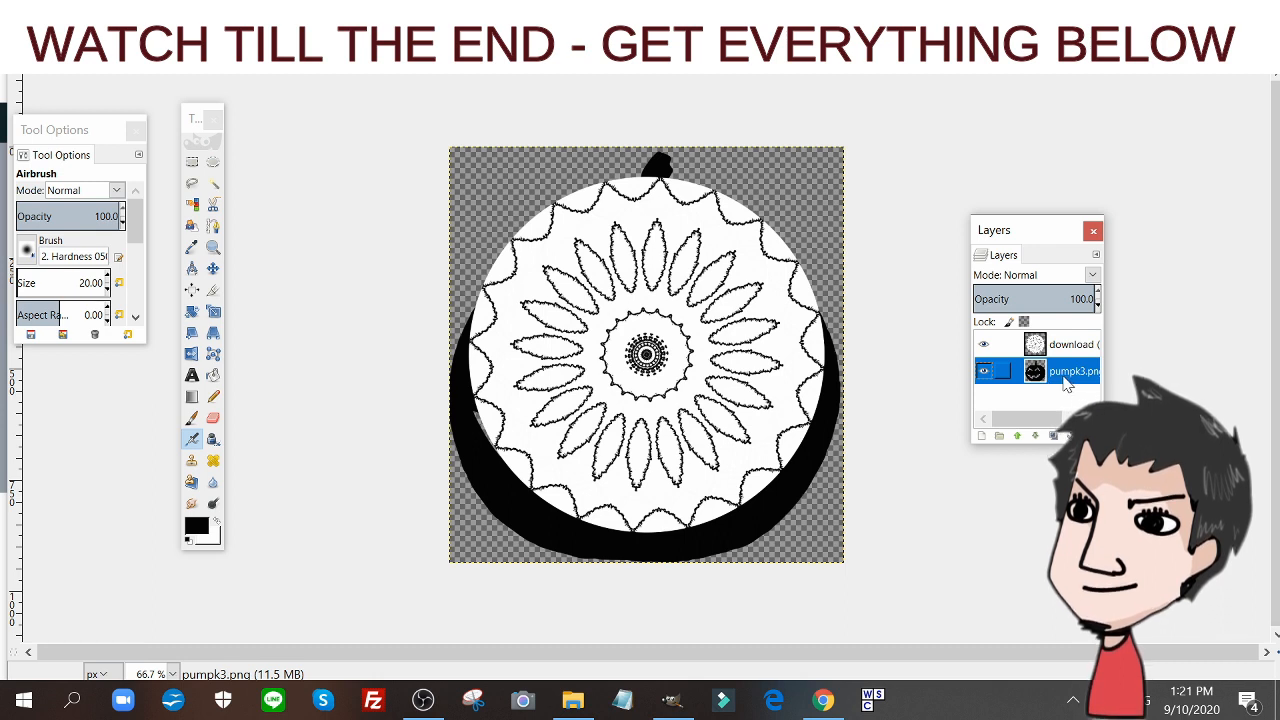
pyautogui.moveTo(1063, 358); pyautogui.dragTo(1062, 343)
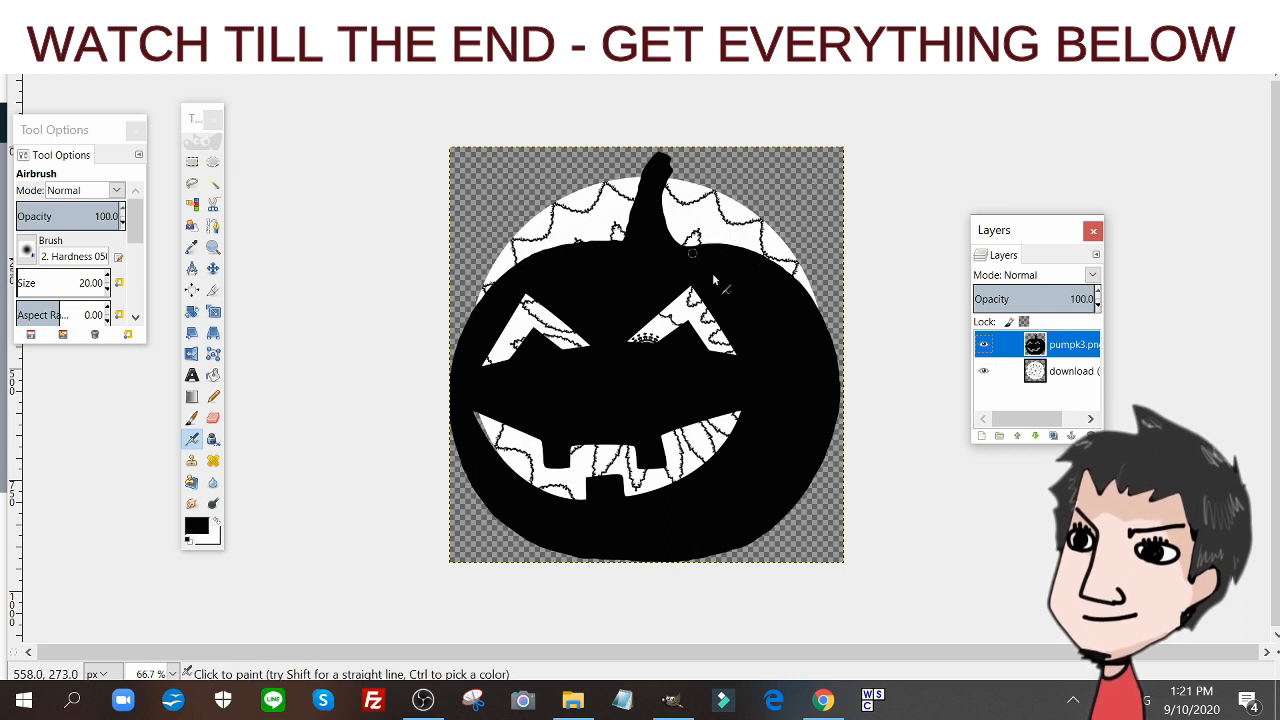
pyautogui.rightClick(1066, 374)
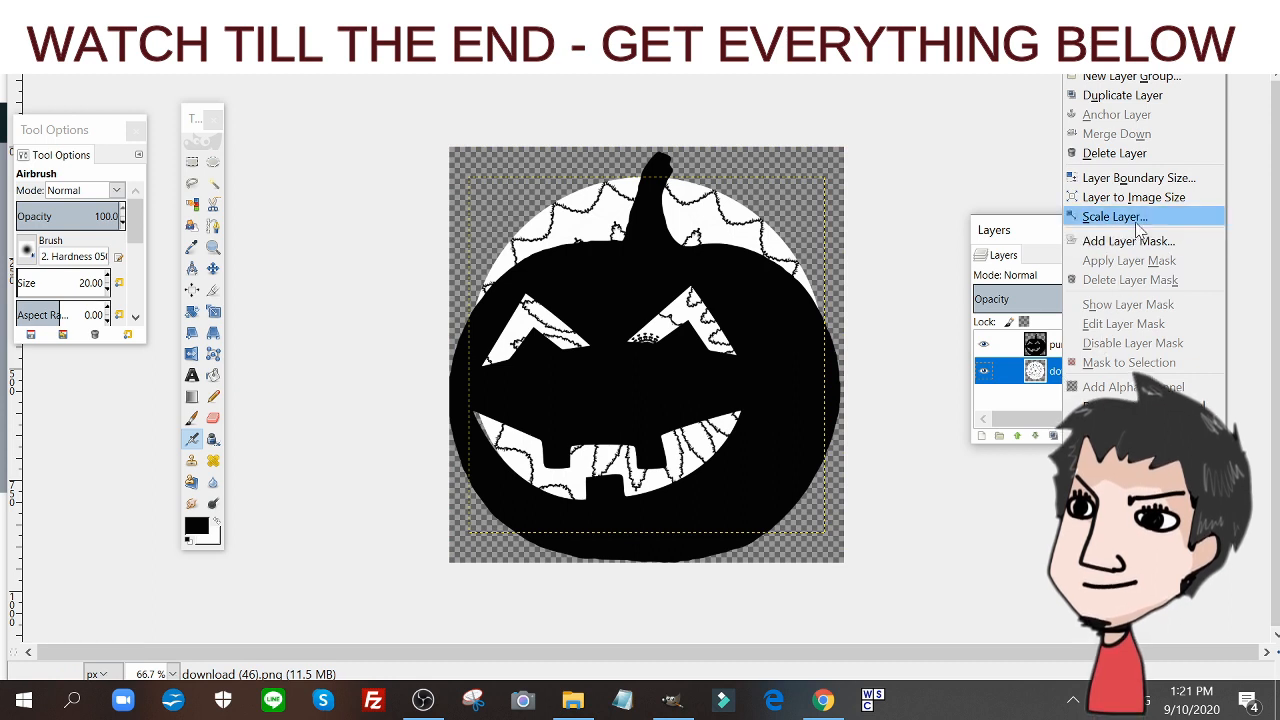
pyautogui.click(1045, 370)
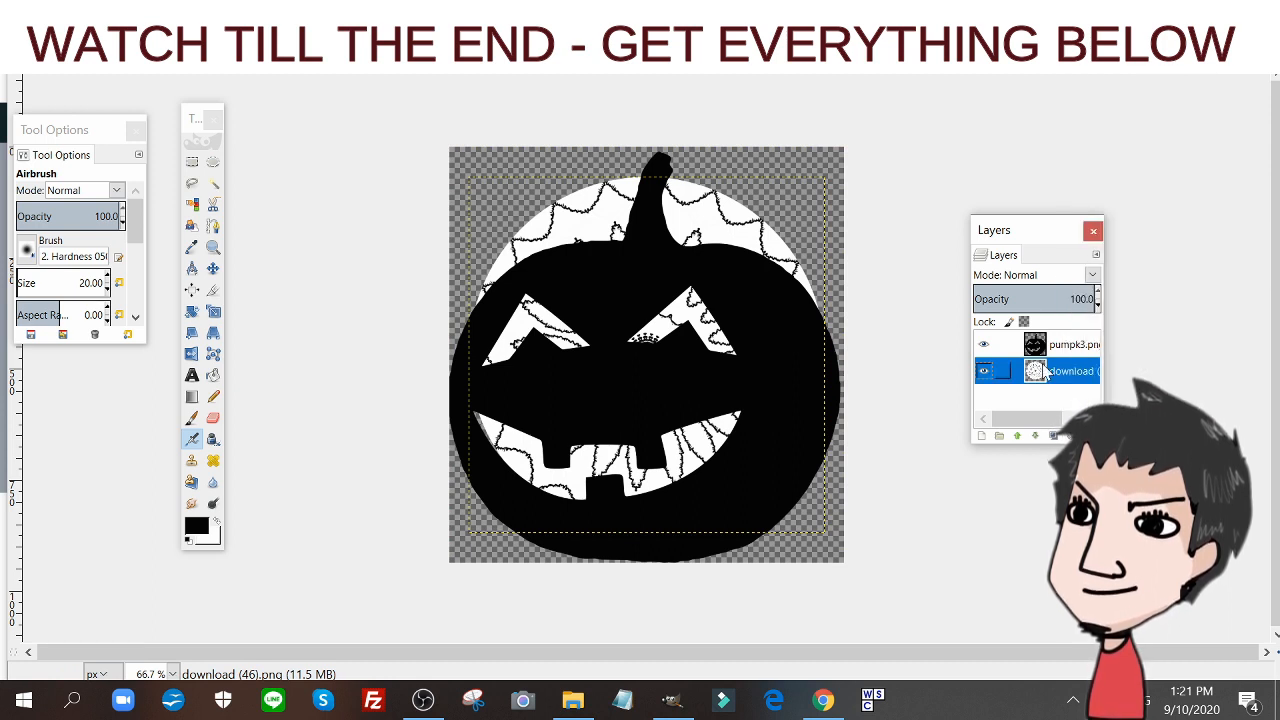
# - Scale the kaleidoscope layer to 1900 × 1900 pixels
pyautogui.rightClick(1048, 372)
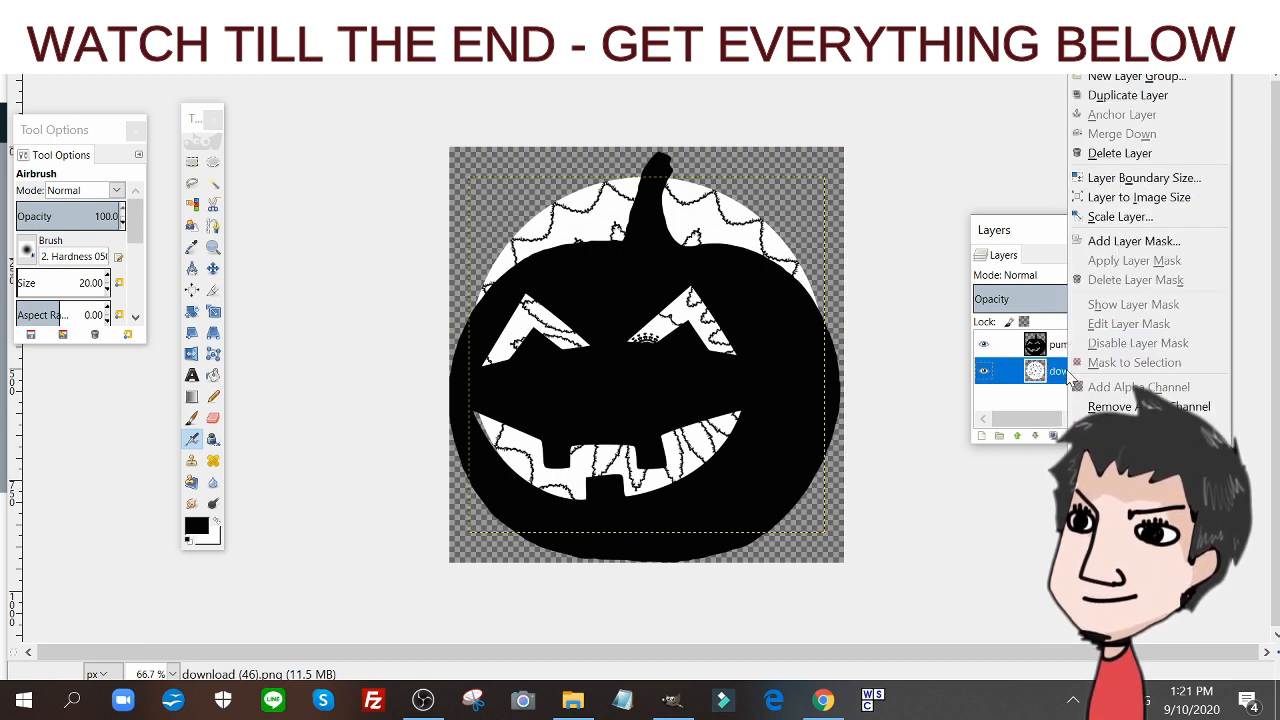
pyautogui.click(1095, 212)
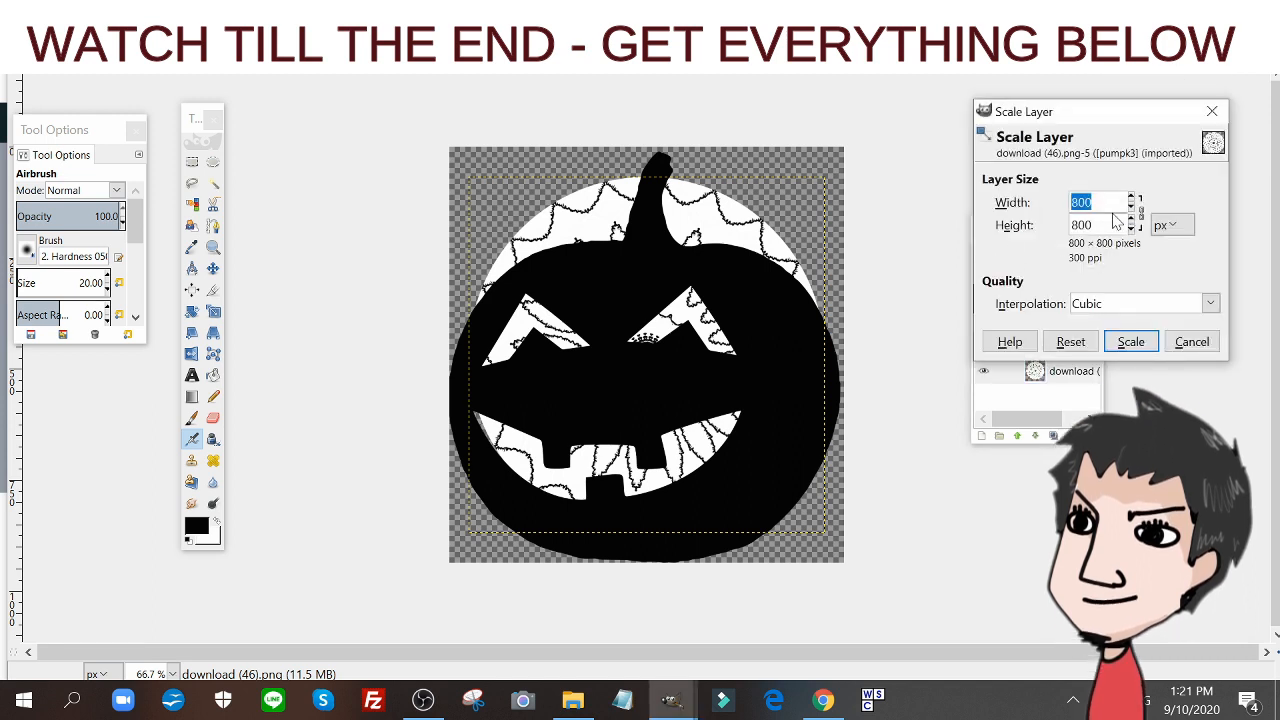
pyautogui.write('20')
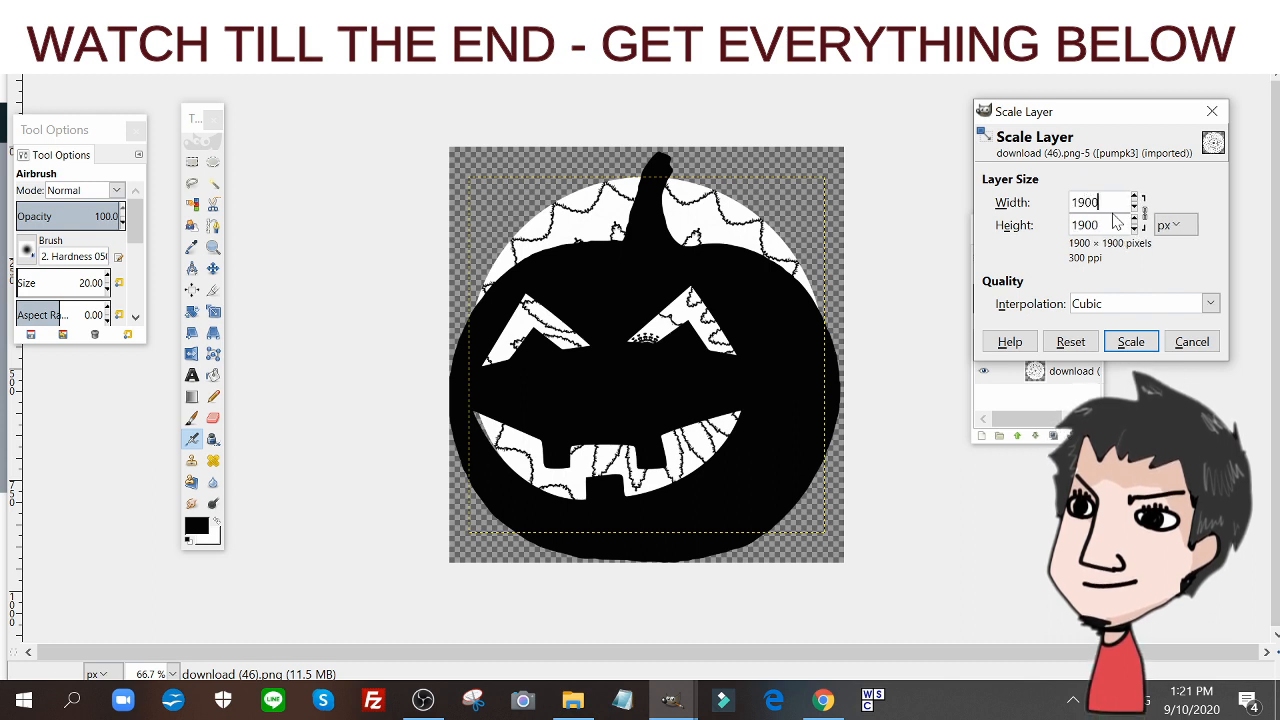
pyautogui.click(1122, 342)
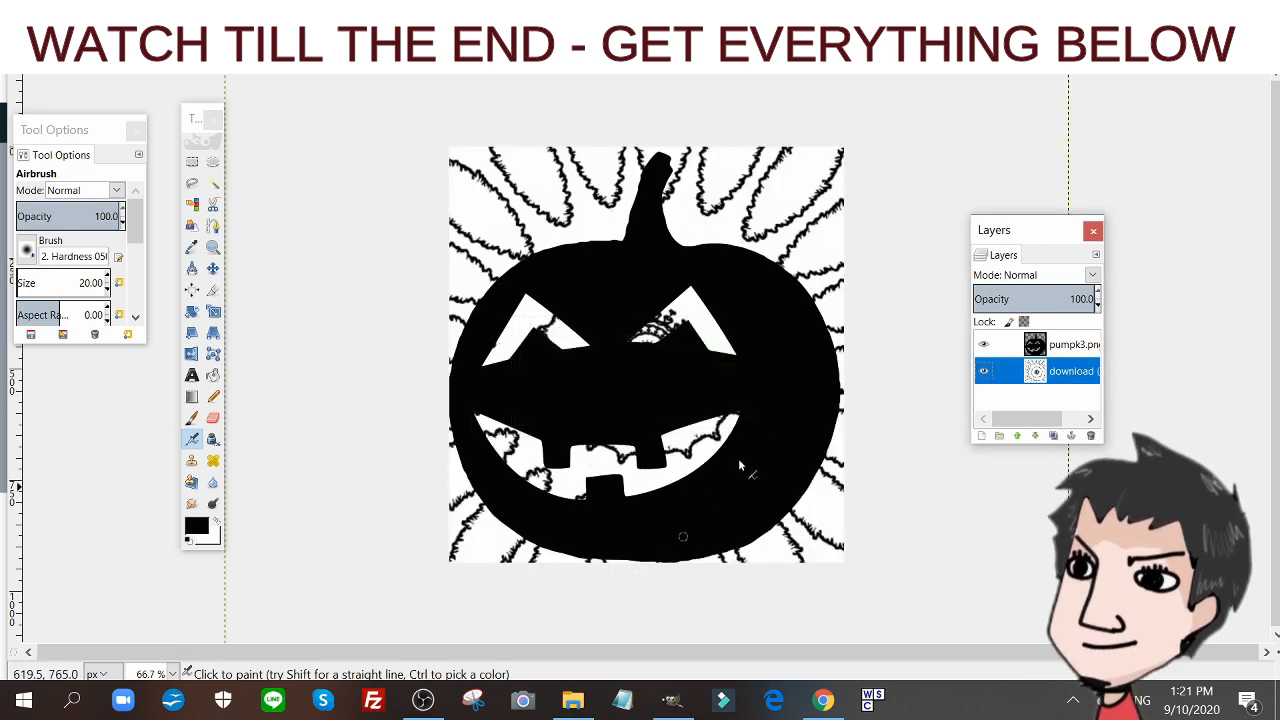
# - Add an inverted layer mask to the pumpk3.png layer, initialized by transferring the layer's alpha channel
pyautogui.click(1040, 345)
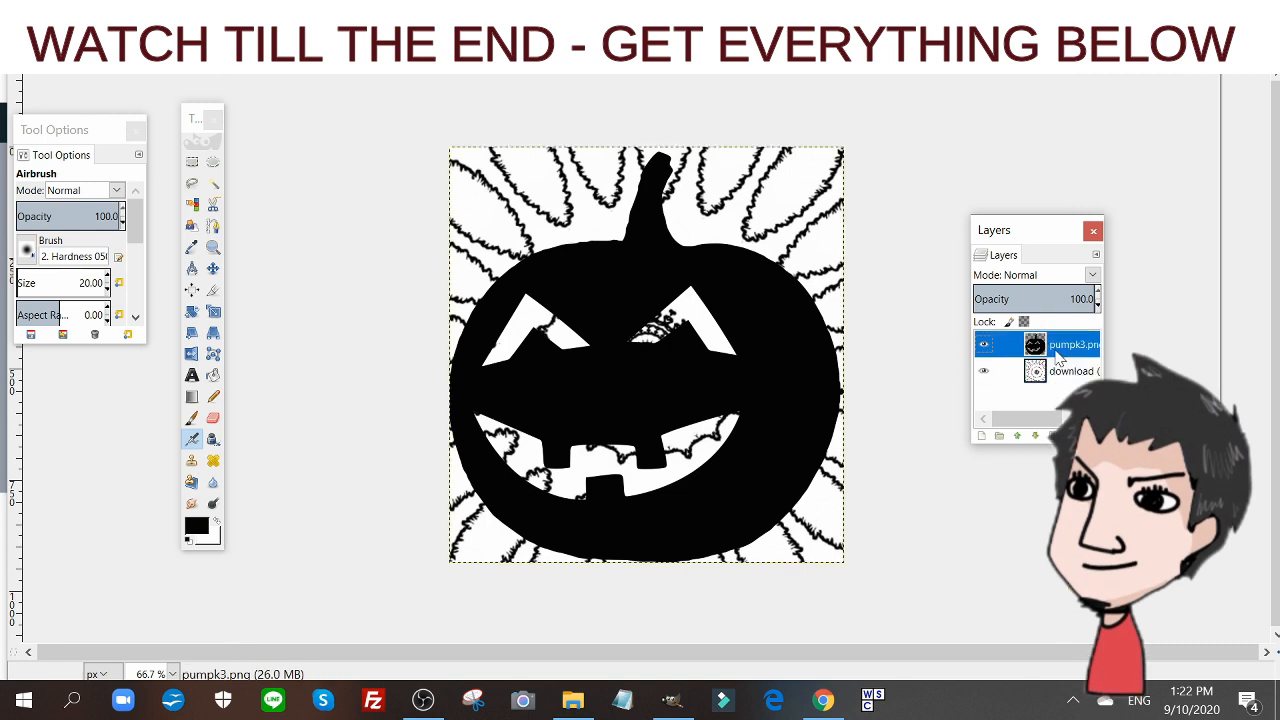
pyautogui.rightClick(1055, 358)
pyautogui.click(1040, 352)
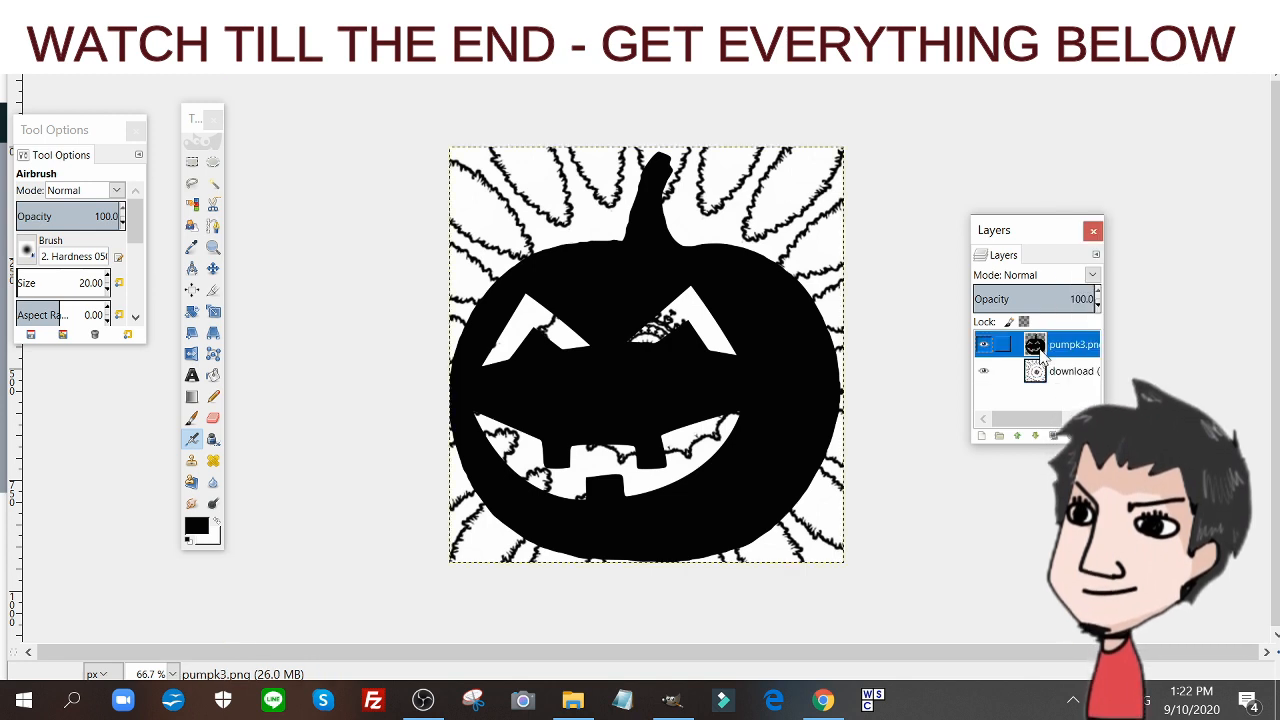
pyautogui.rightClick(1050, 348)
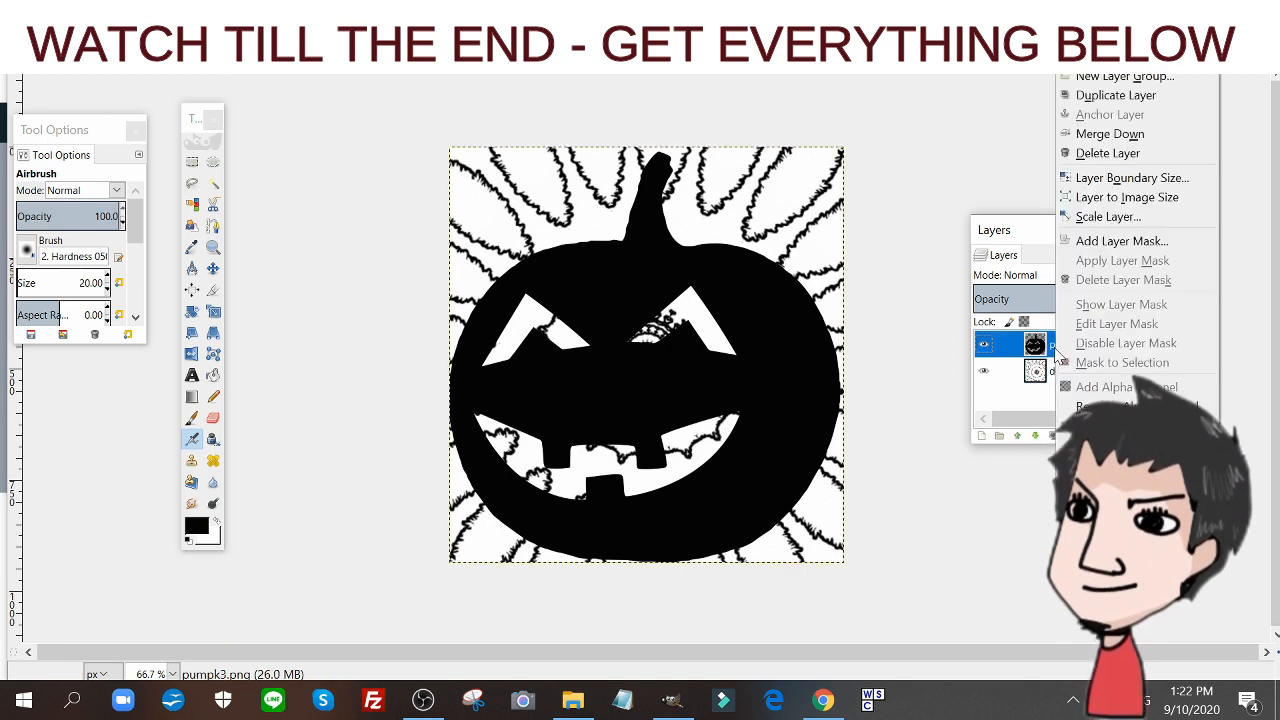
pyautogui.click(1105, 245)
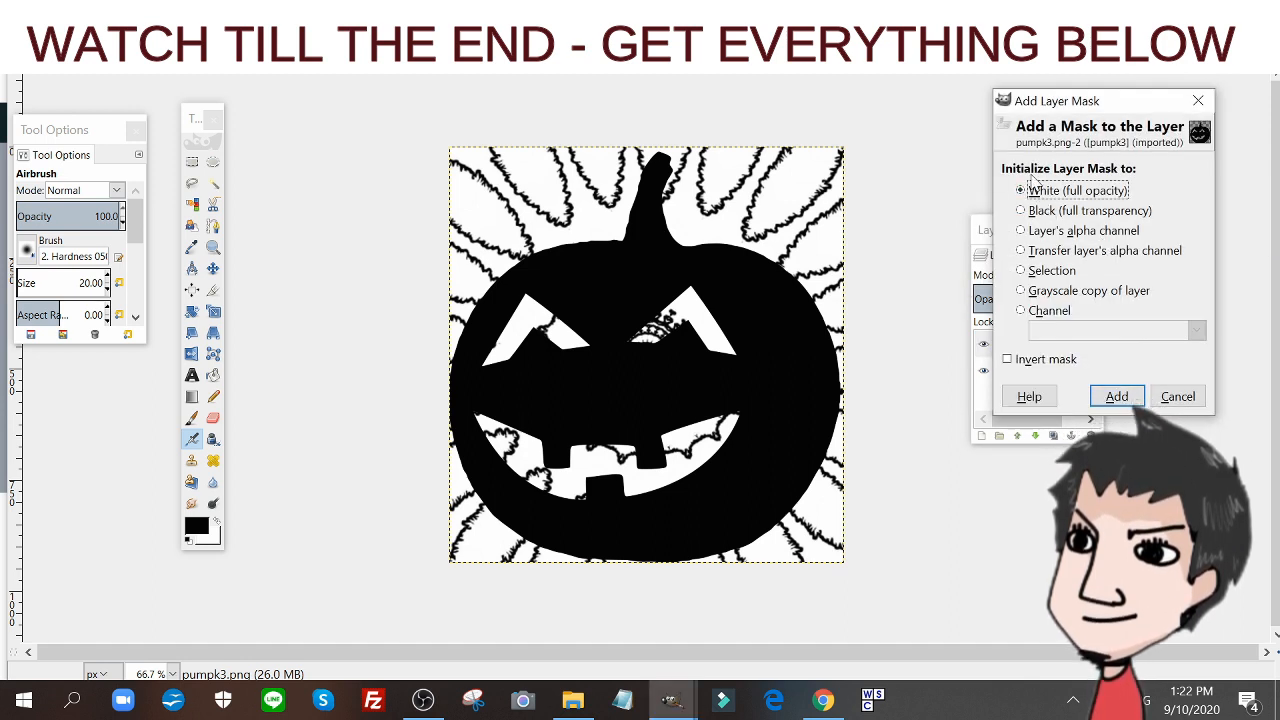
pyautogui.click(1024, 251)
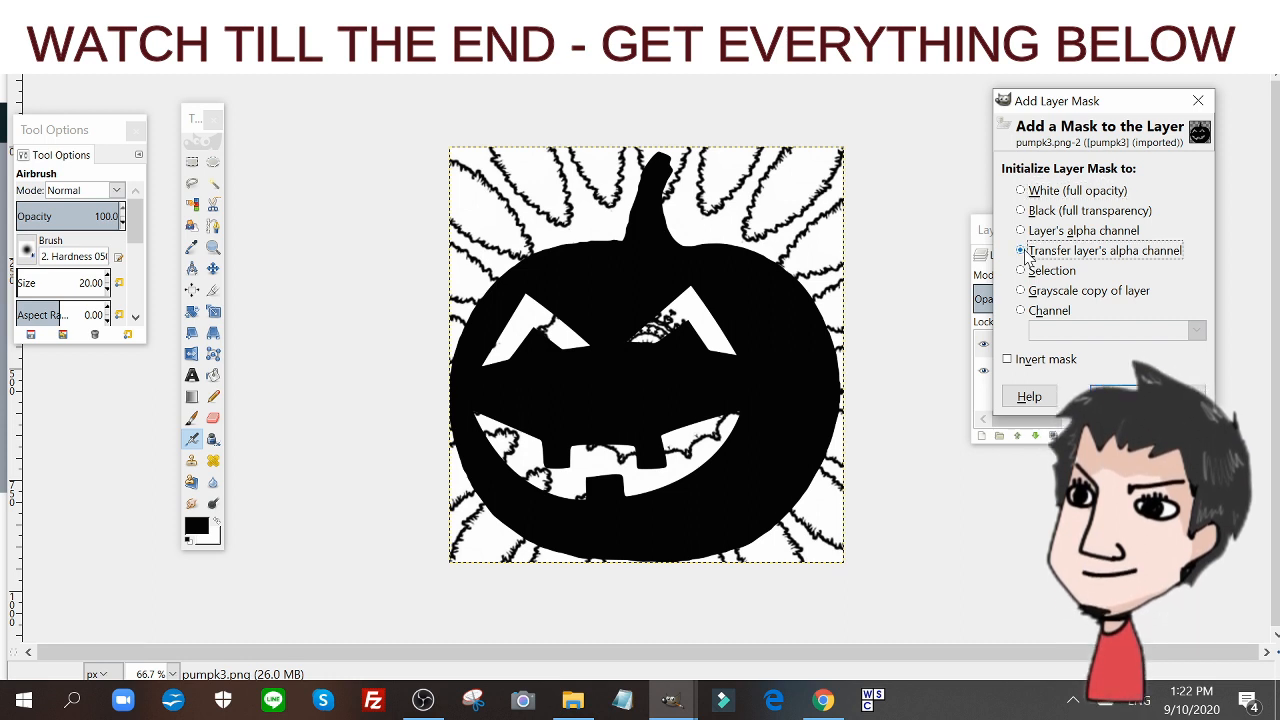
pyautogui.click(1008, 361)
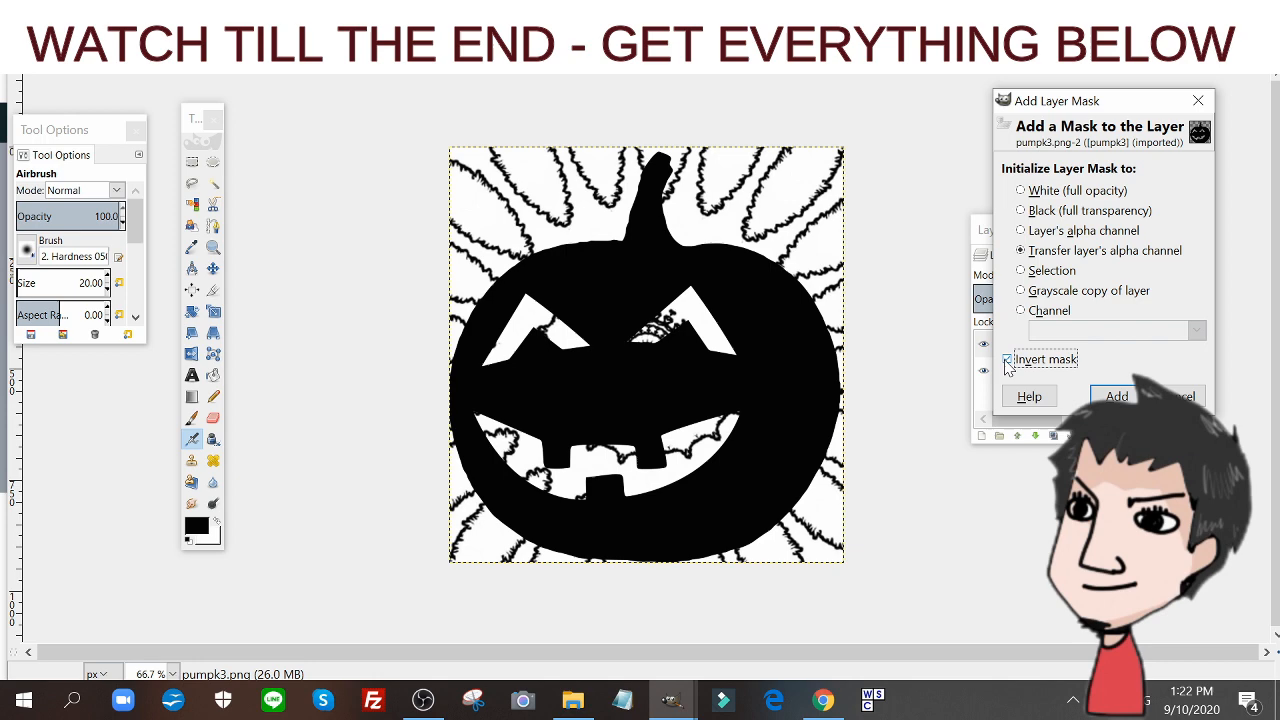
pyautogui.click(1116, 397)
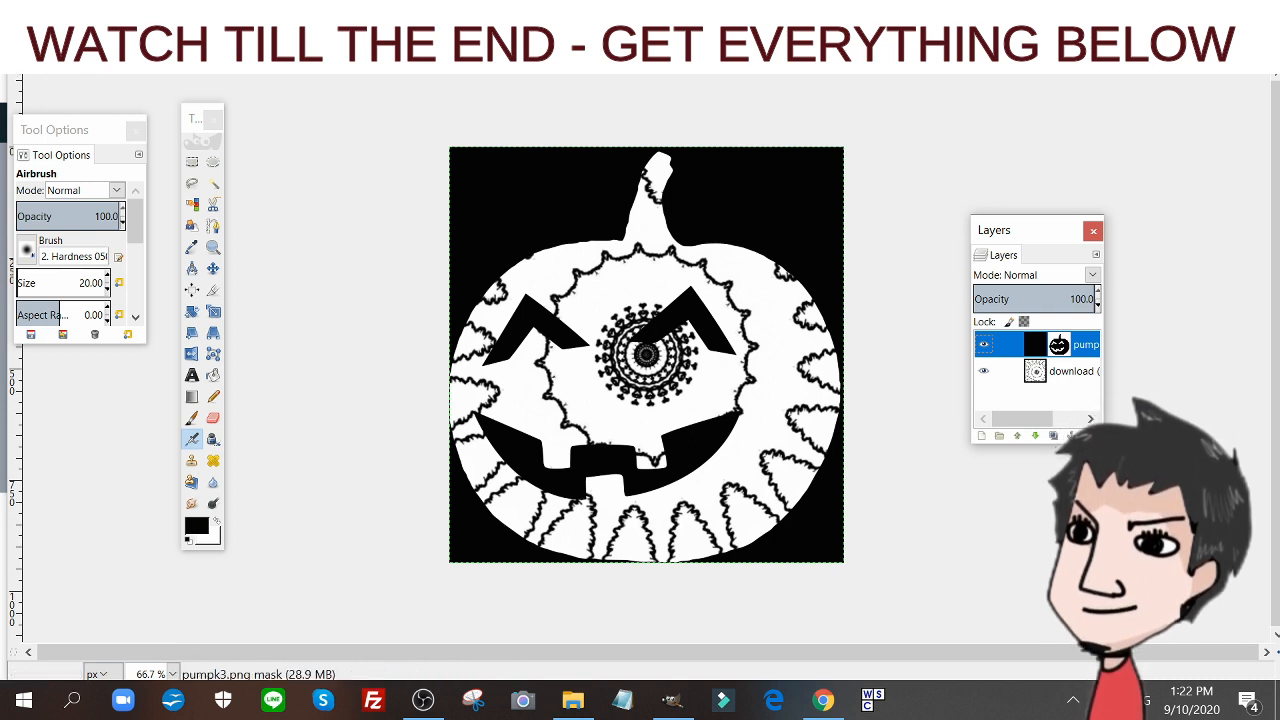
# - Flatten the image into one layer, then reposition the Layers and toolbox windows beside the canvas
pyautogui.click(156, 40)
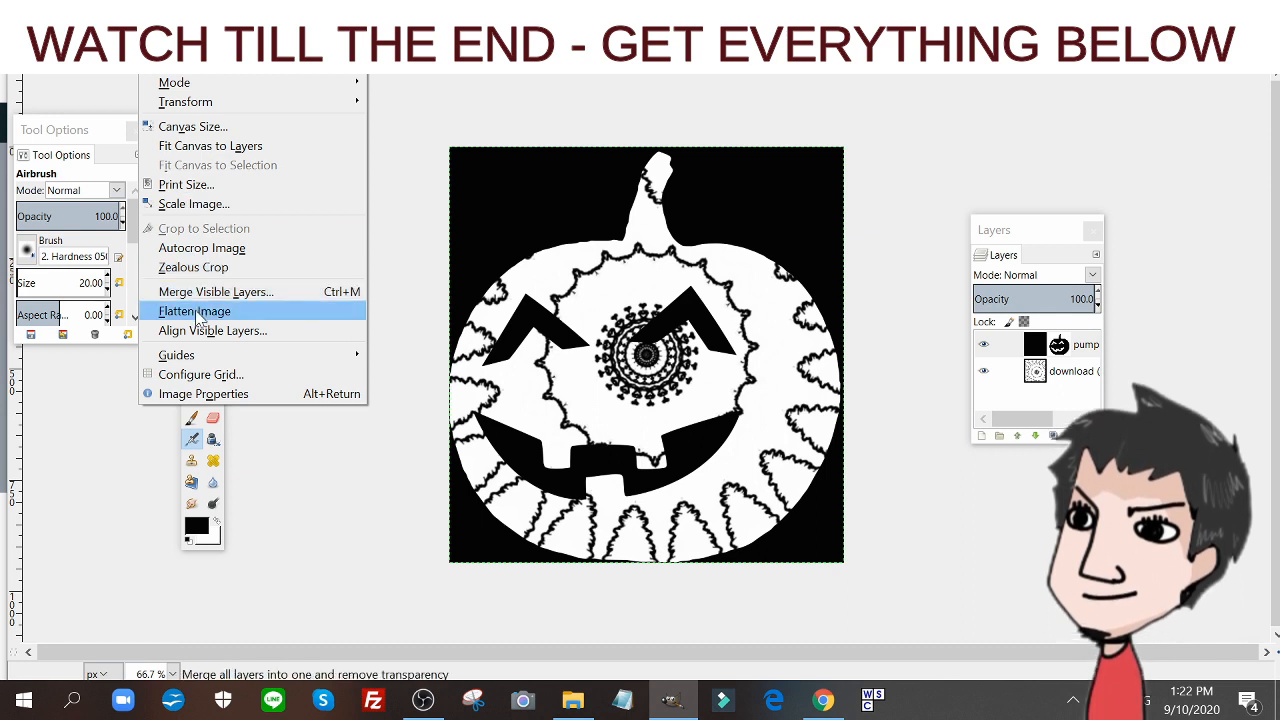
pyautogui.click(195, 311)
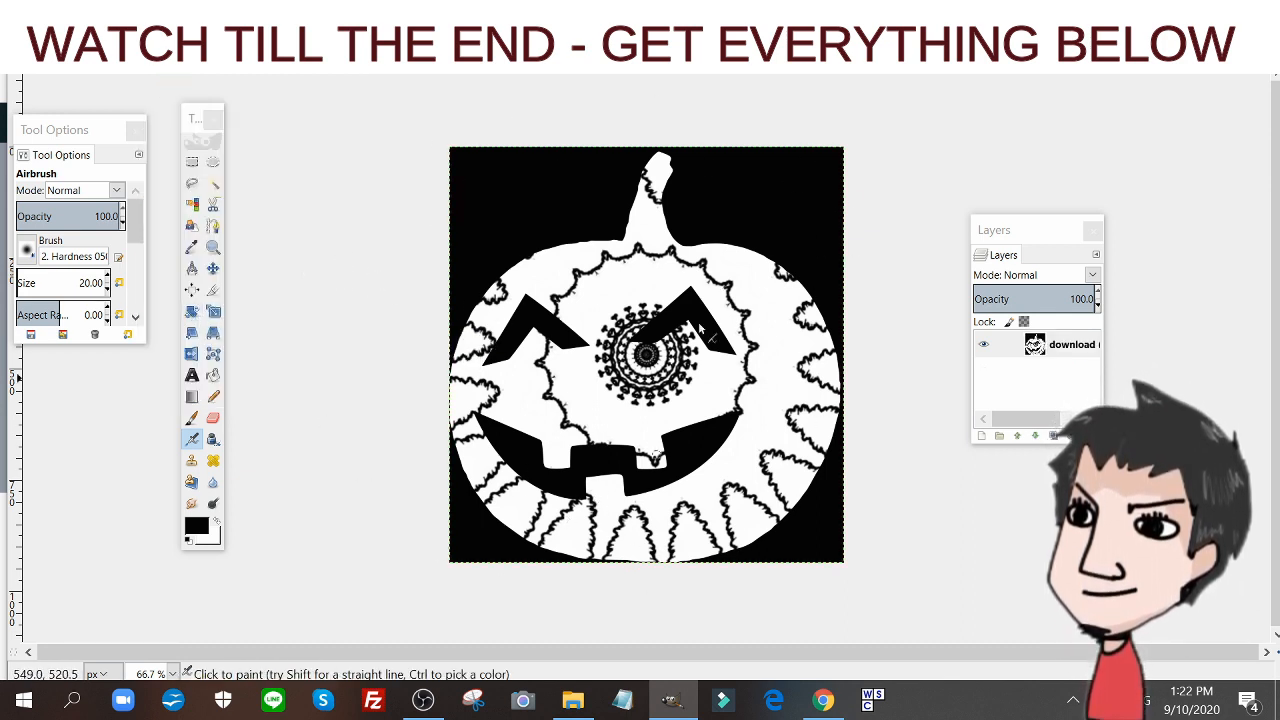
pyautogui.moveTo(1034, 231); pyautogui.dragTo(892, 174)
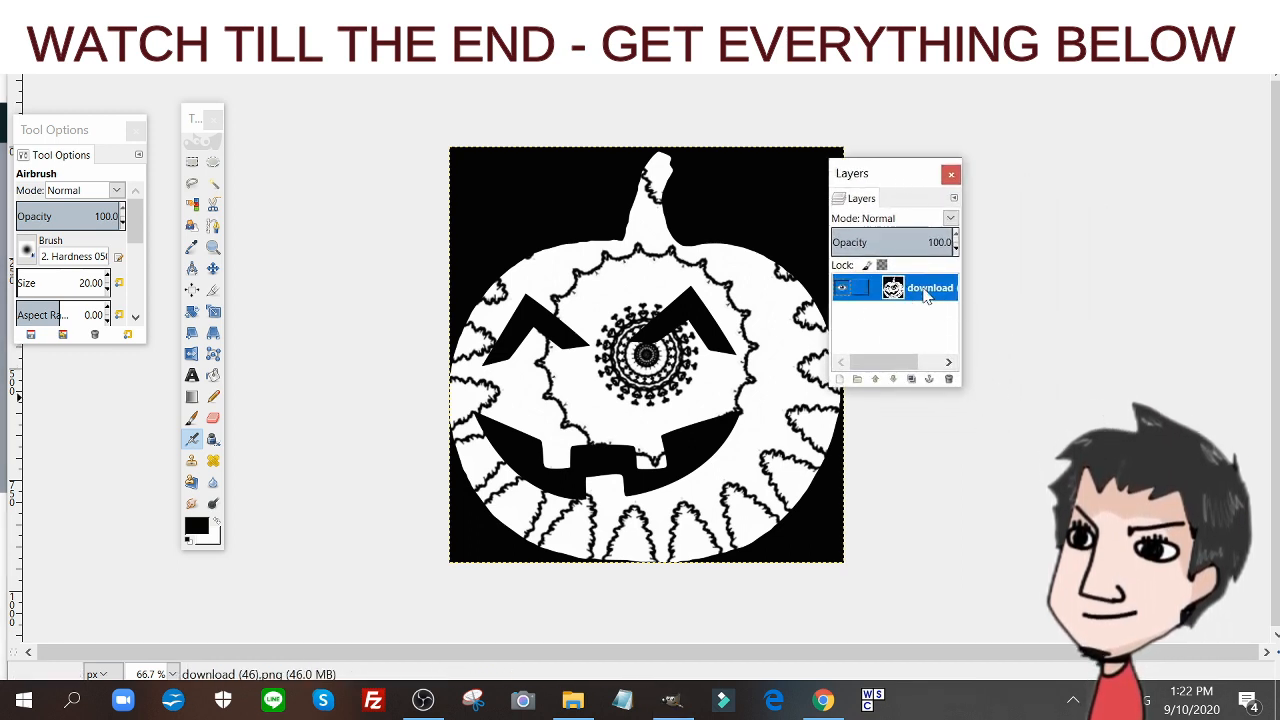
pyautogui.moveTo(891, 183); pyautogui.dragTo(1081, 228)
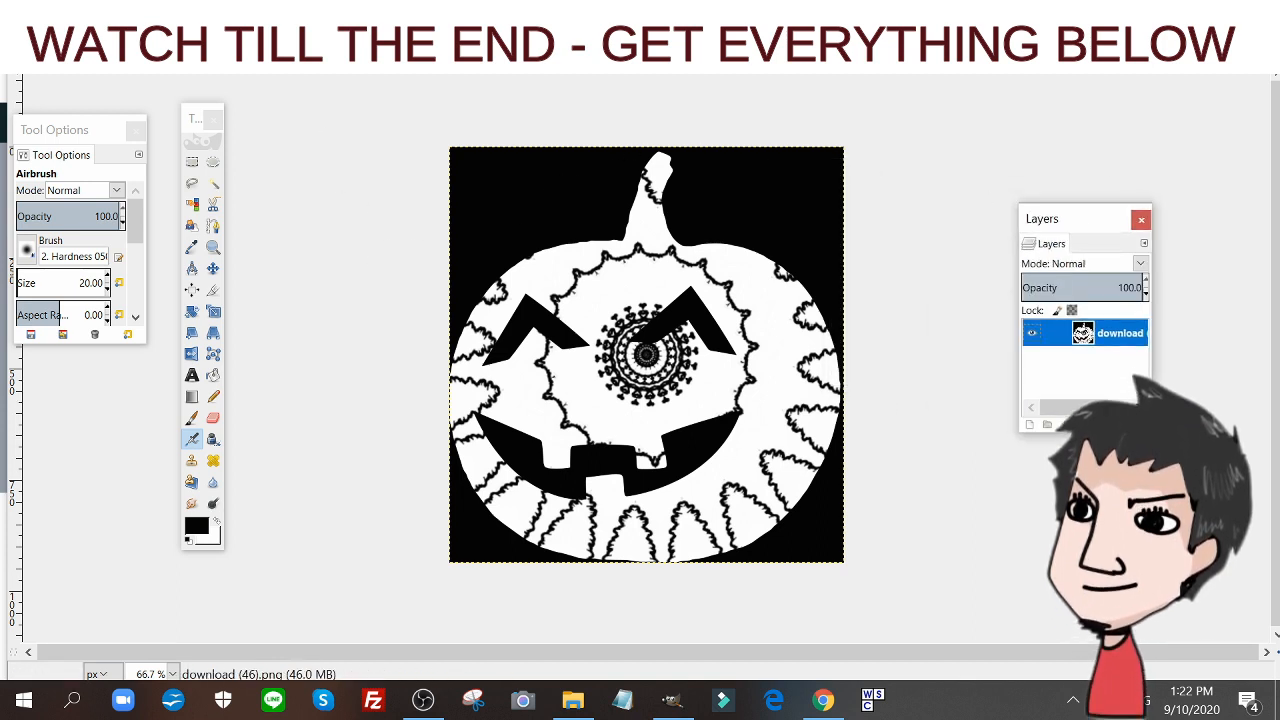
pyautogui.click(193, 129)
pyautogui.moveTo(193, 129); pyautogui.dragTo(277, 193)
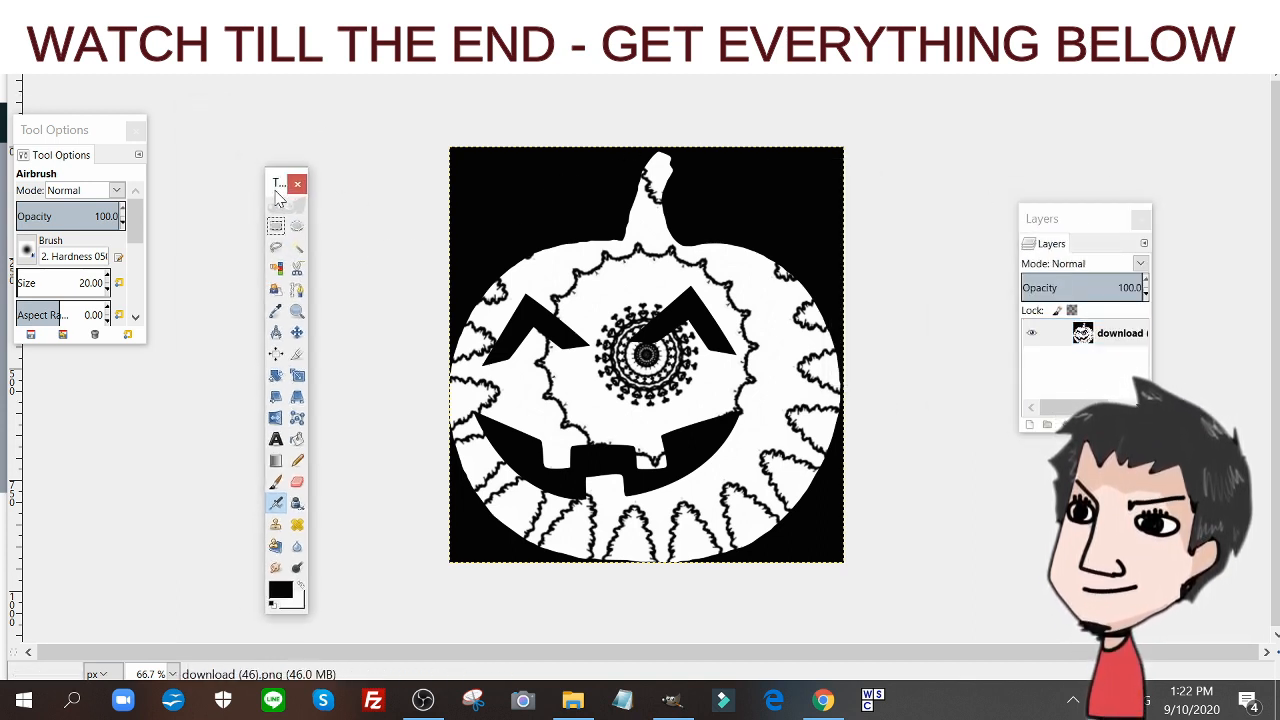
# - Fuzzy-select the black background around the pumpkin and add an alpha channel to the layer
pyautogui.click(296, 250)
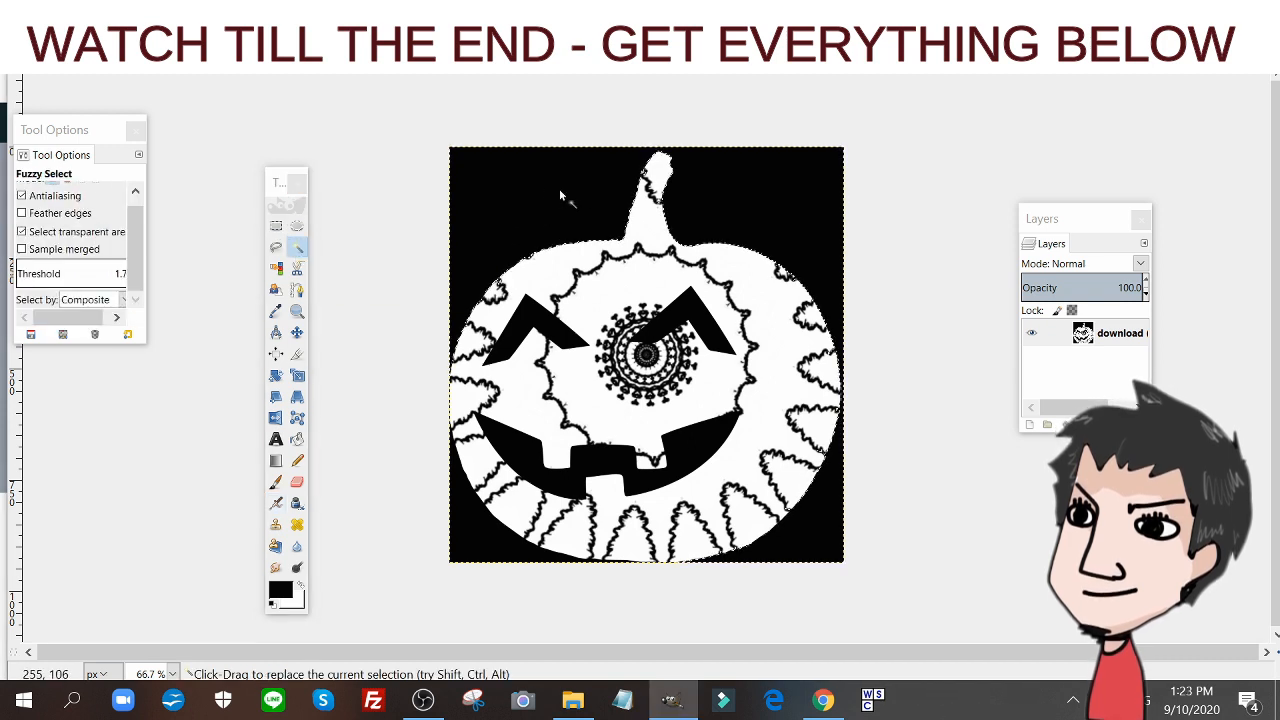
pyautogui.click(526, 205)
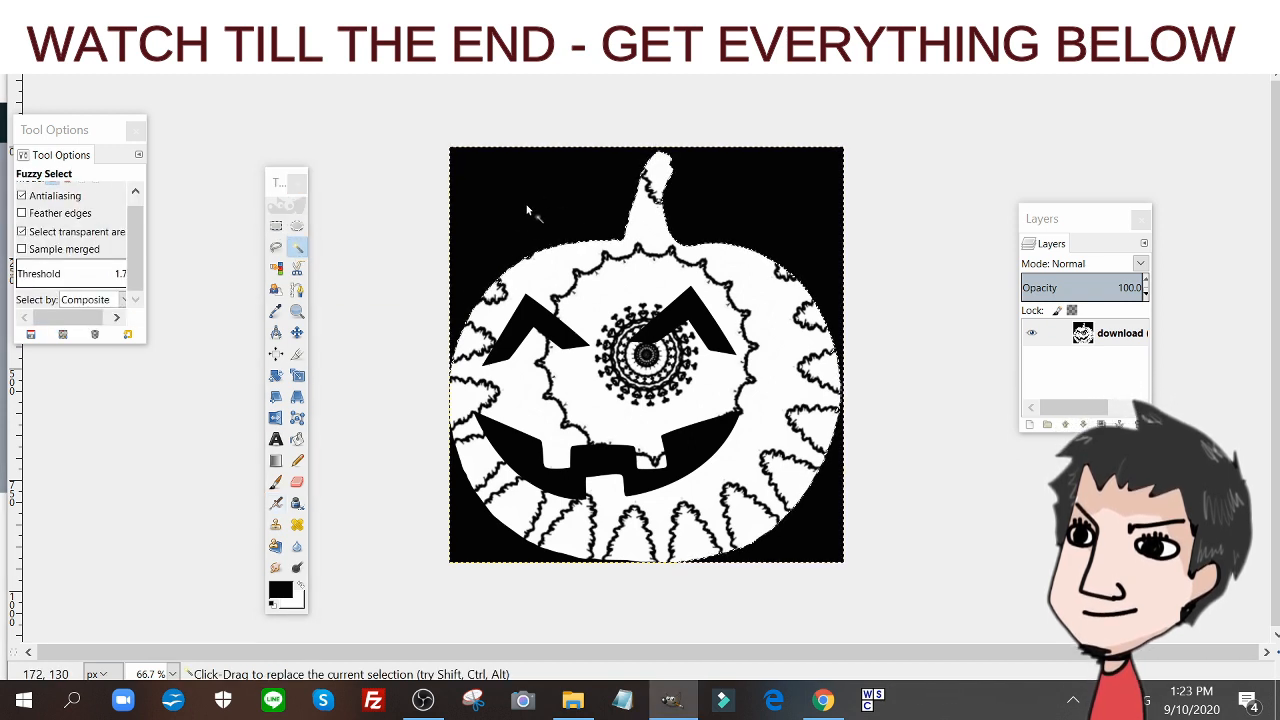
pyautogui.click(197, 42)
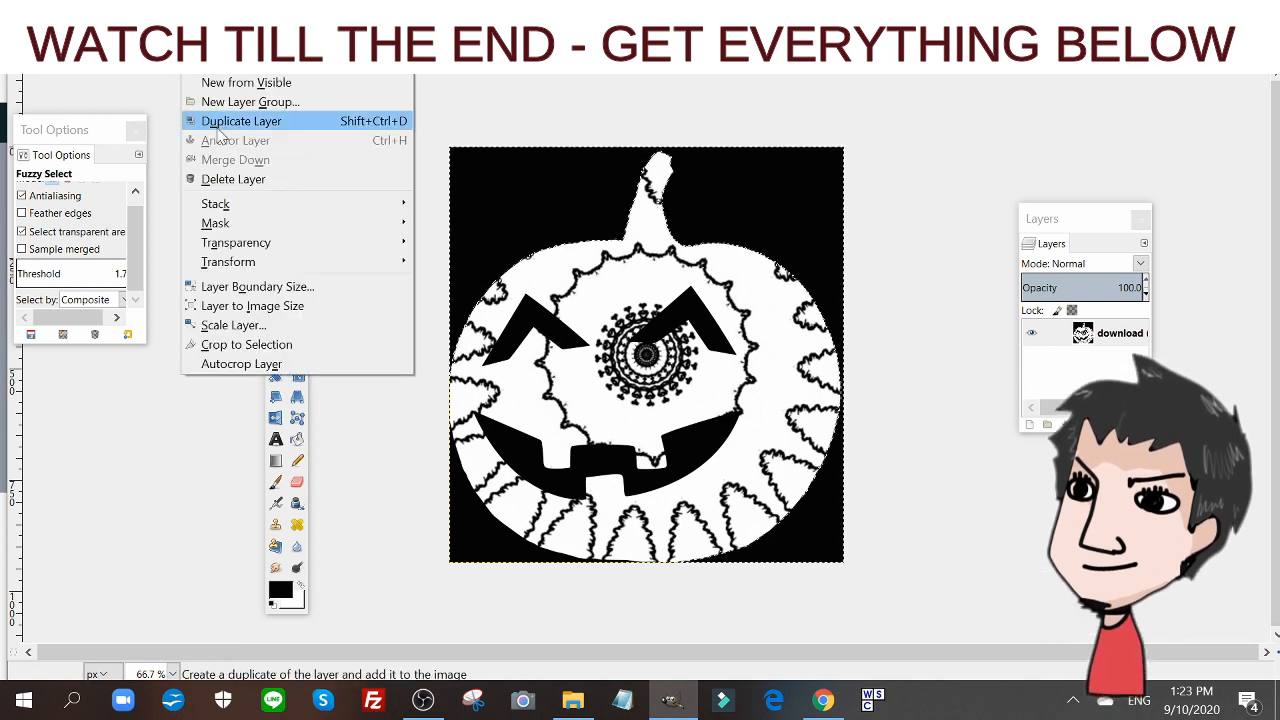
pyautogui.moveTo(233, 251)
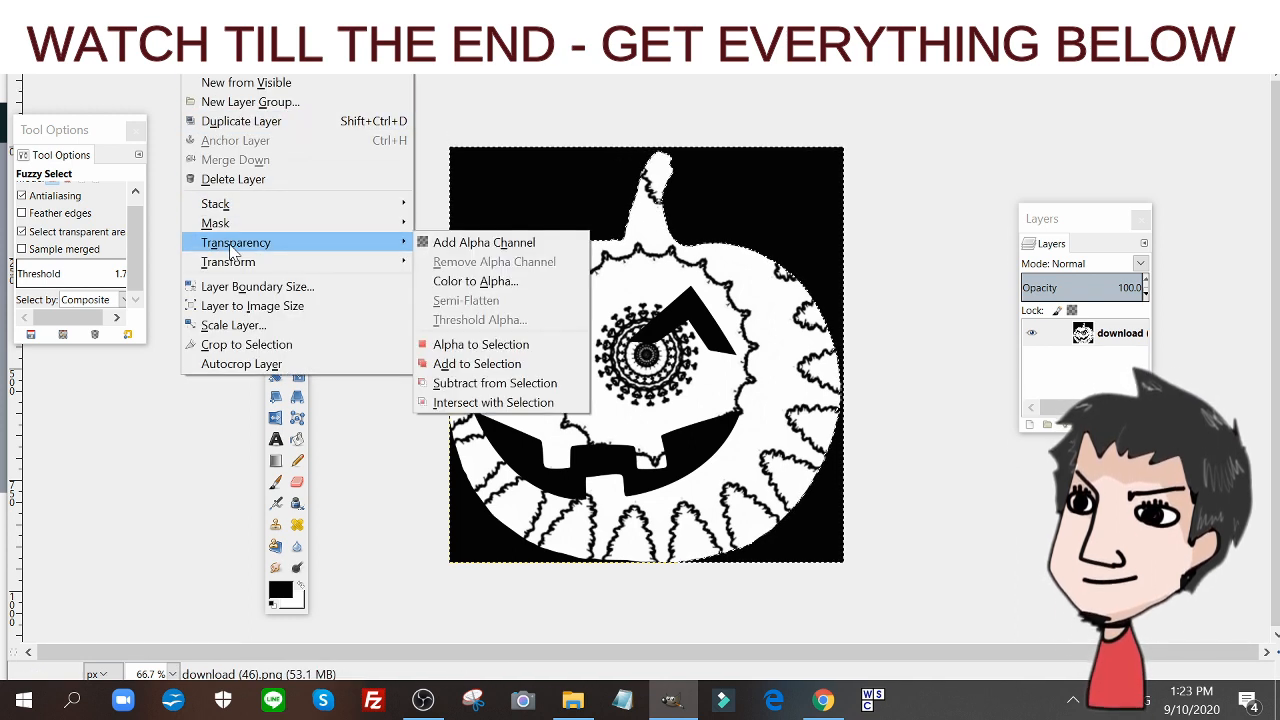
pyautogui.click(441, 245)
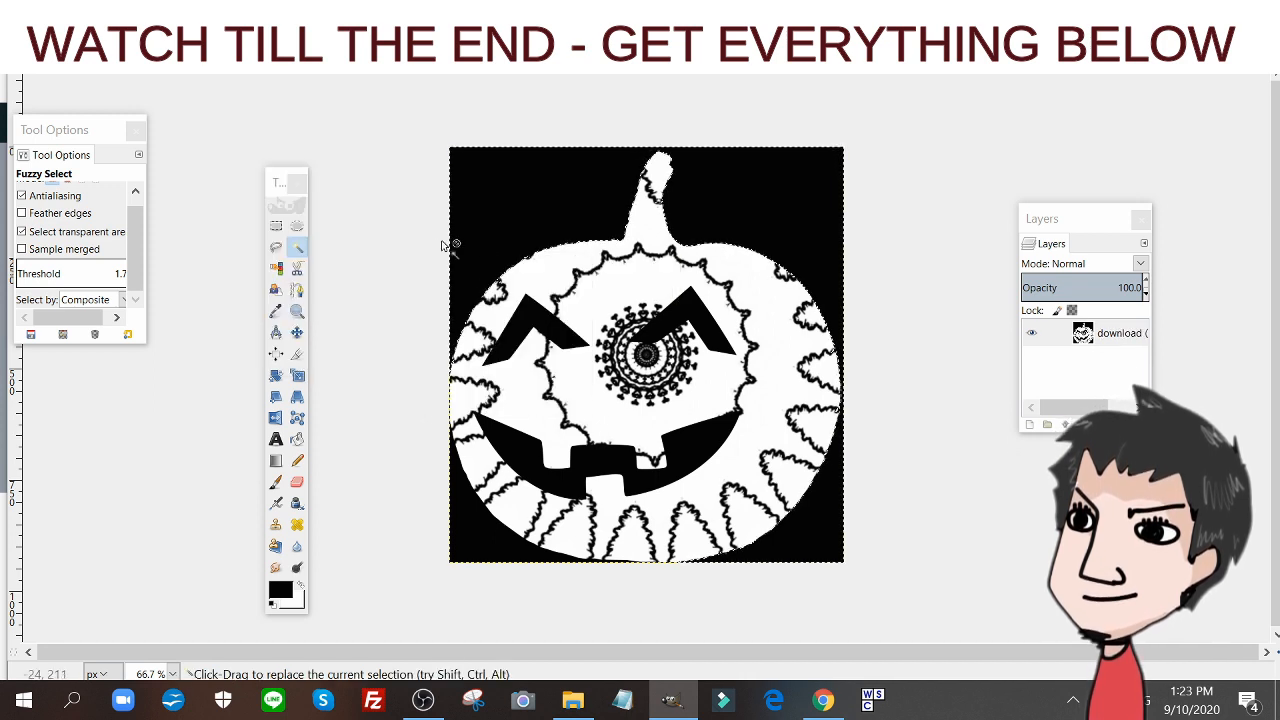
# - Delete the black background around the pumpkin, including the separate area at its lower-left corner
pyautogui.click(492, 202)
pyautogui.press('Delete')
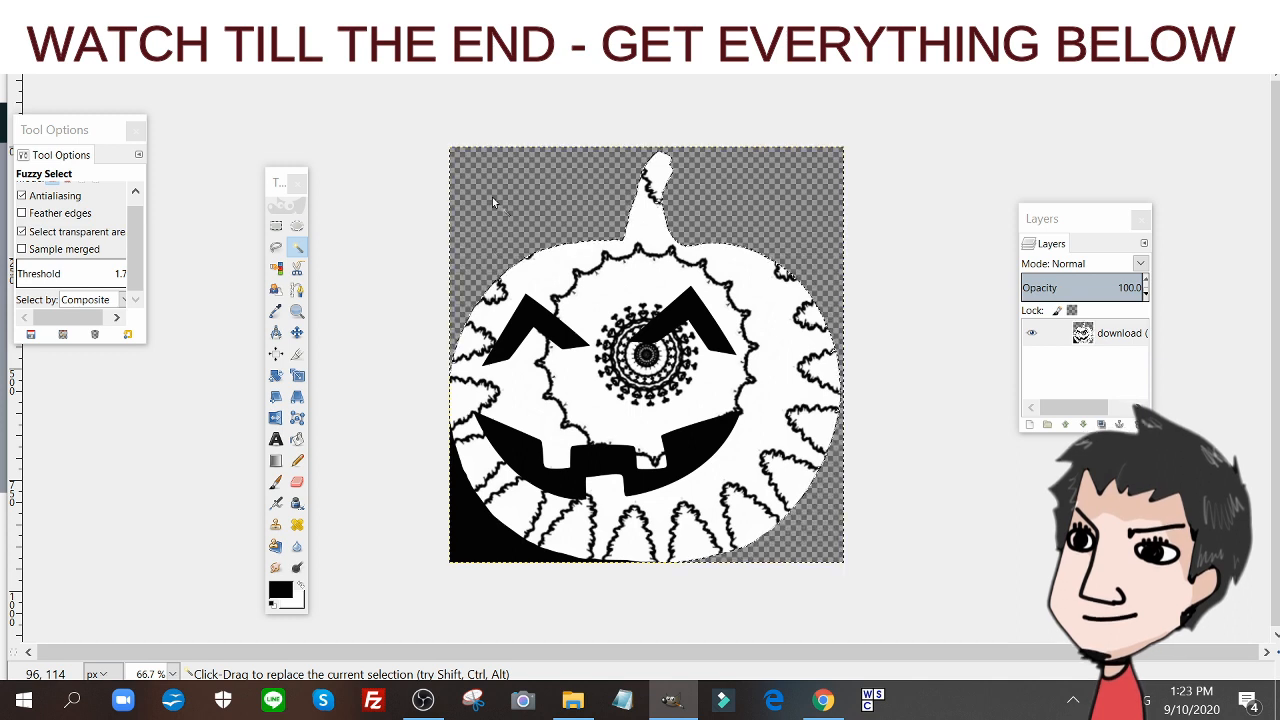
pyautogui.click(489, 539)
pyautogui.press('Delete')
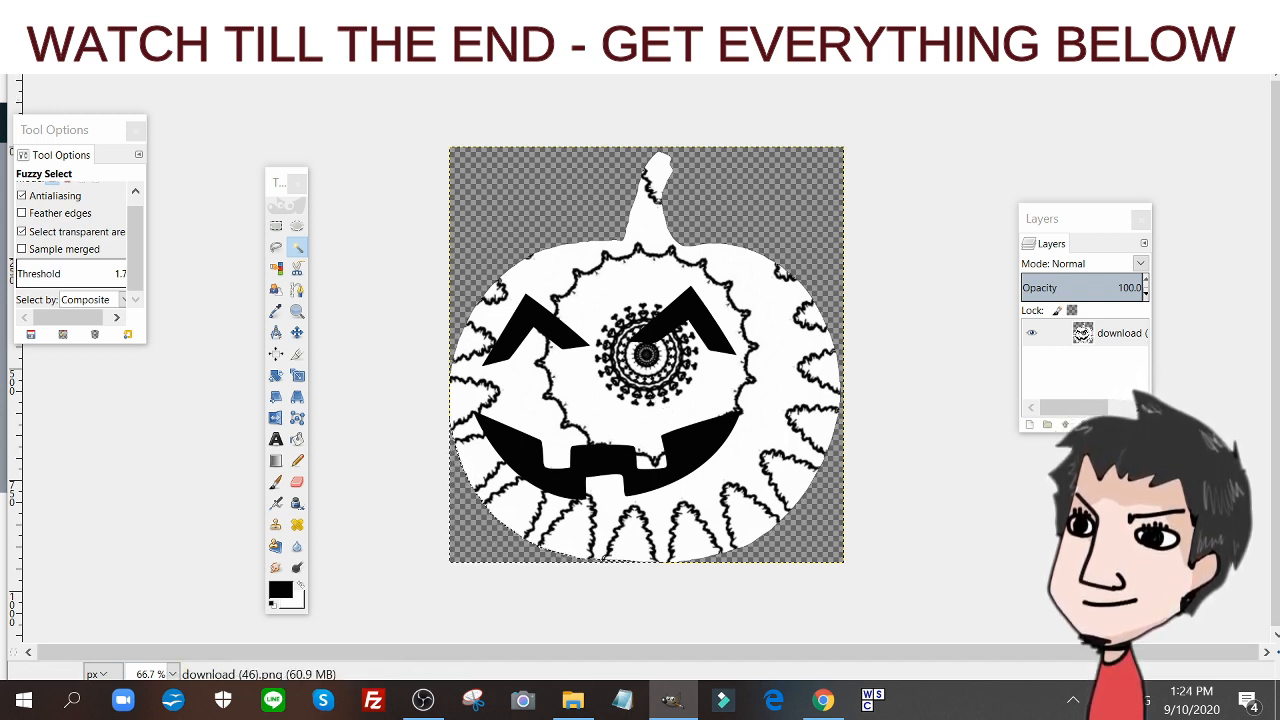
# - Export the pumpkin image as p4.png to the Downloads folder with the default PNG options, and close the image discarding changes
pyautogui.click(25, 63)
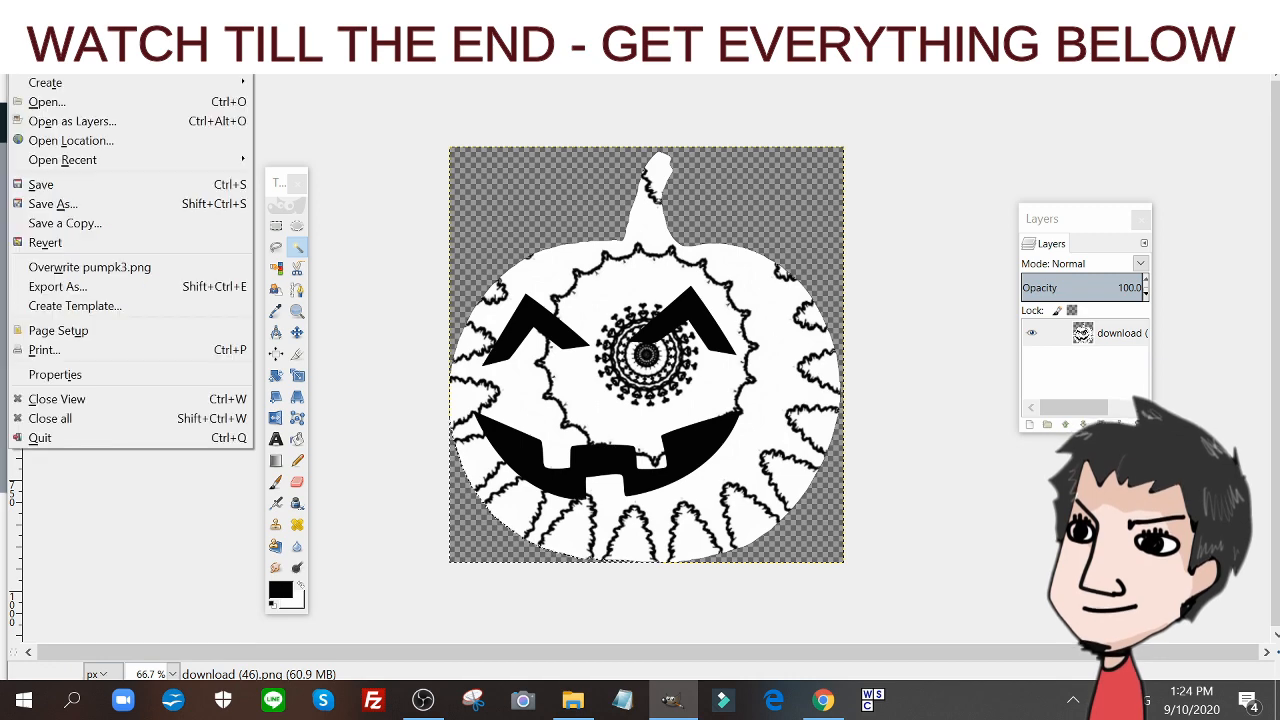
pyautogui.click(57, 286)
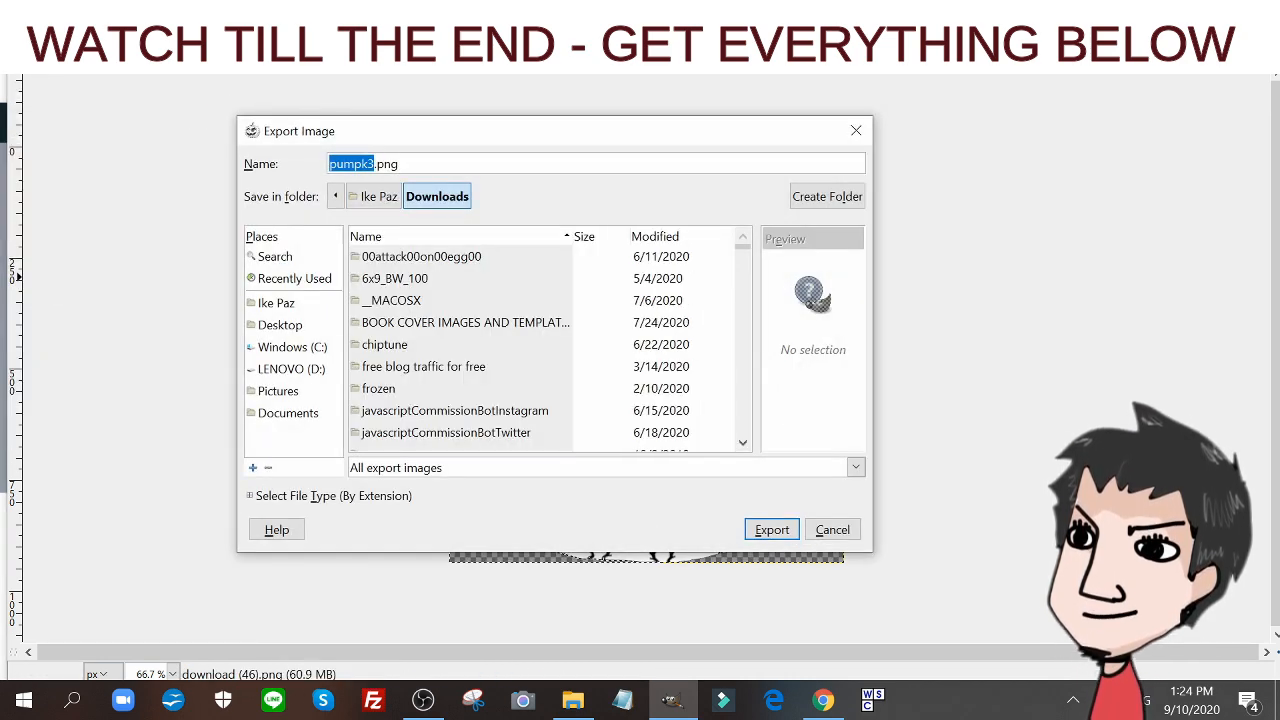
pyautogui.click(367, 164)
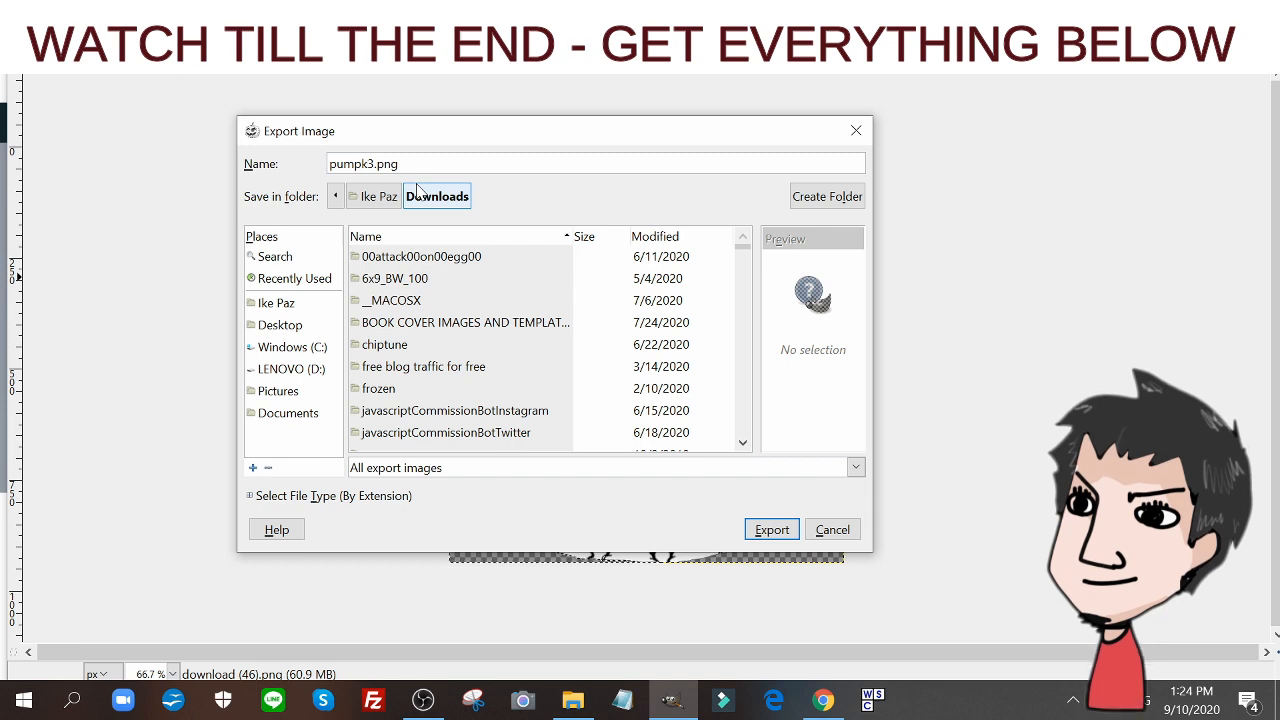
pyautogui.press('BackSpace')
pyautogui.press('BackSpace')
pyautogui.press('BackSpace')
pyautogui.press('BackSpace')
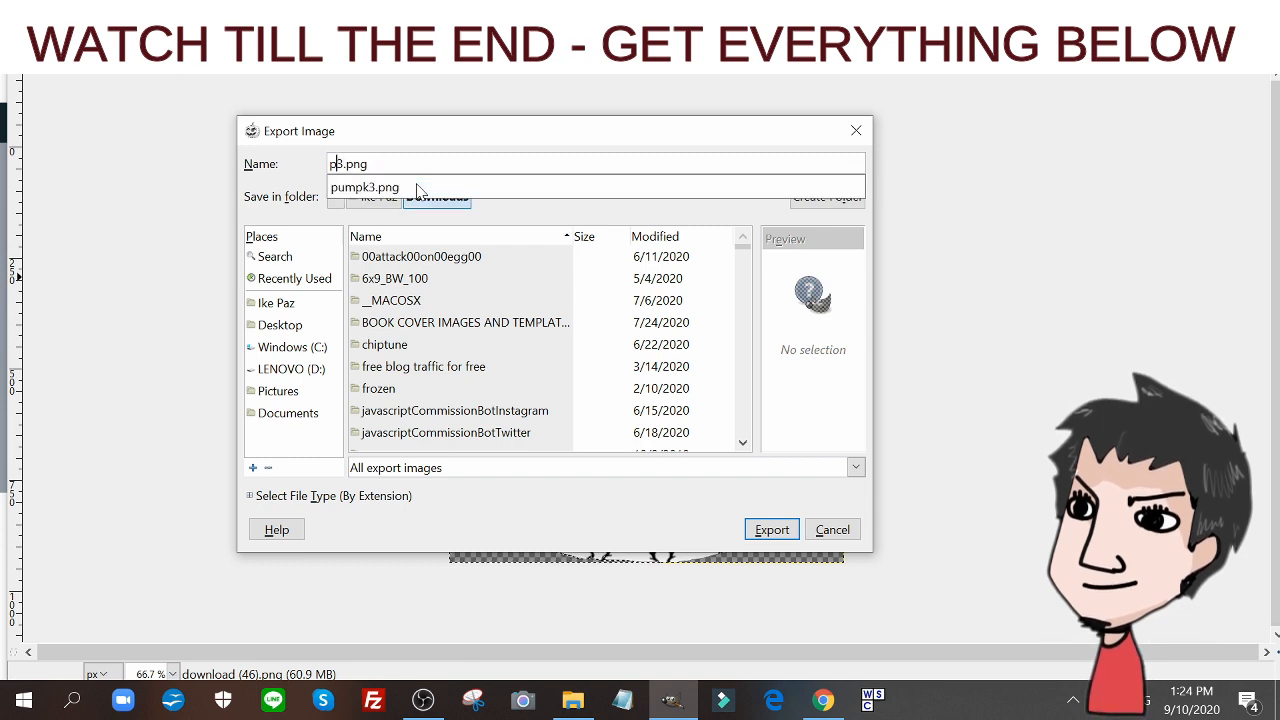
pyautogui.press('Delete')
pyautogui.write('4')
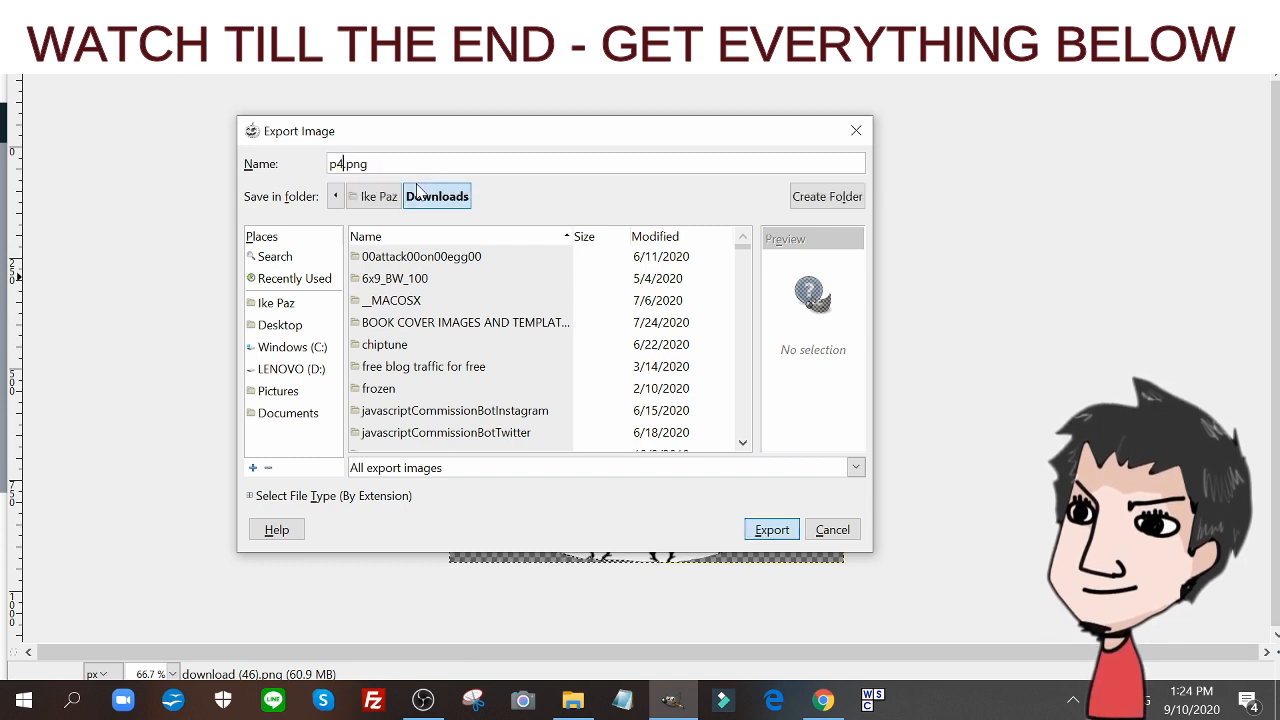
pyautogui.press('Return')
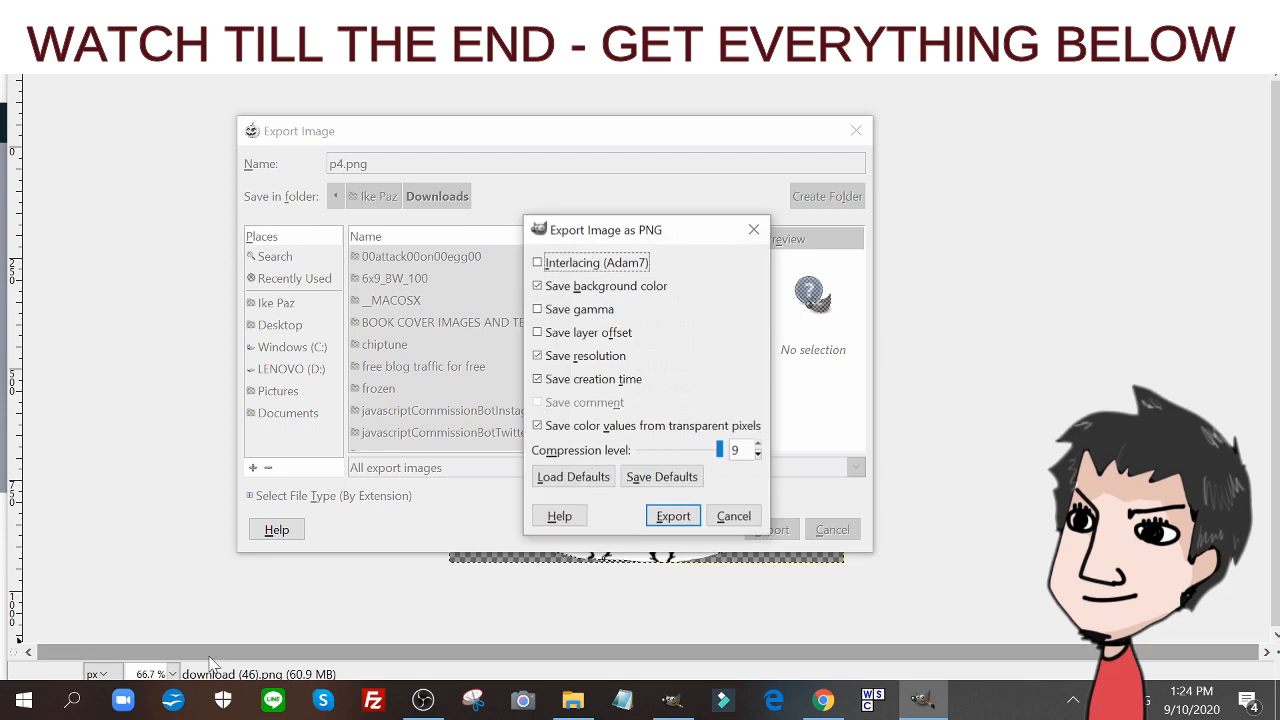
pyautogui.click(673, 516)
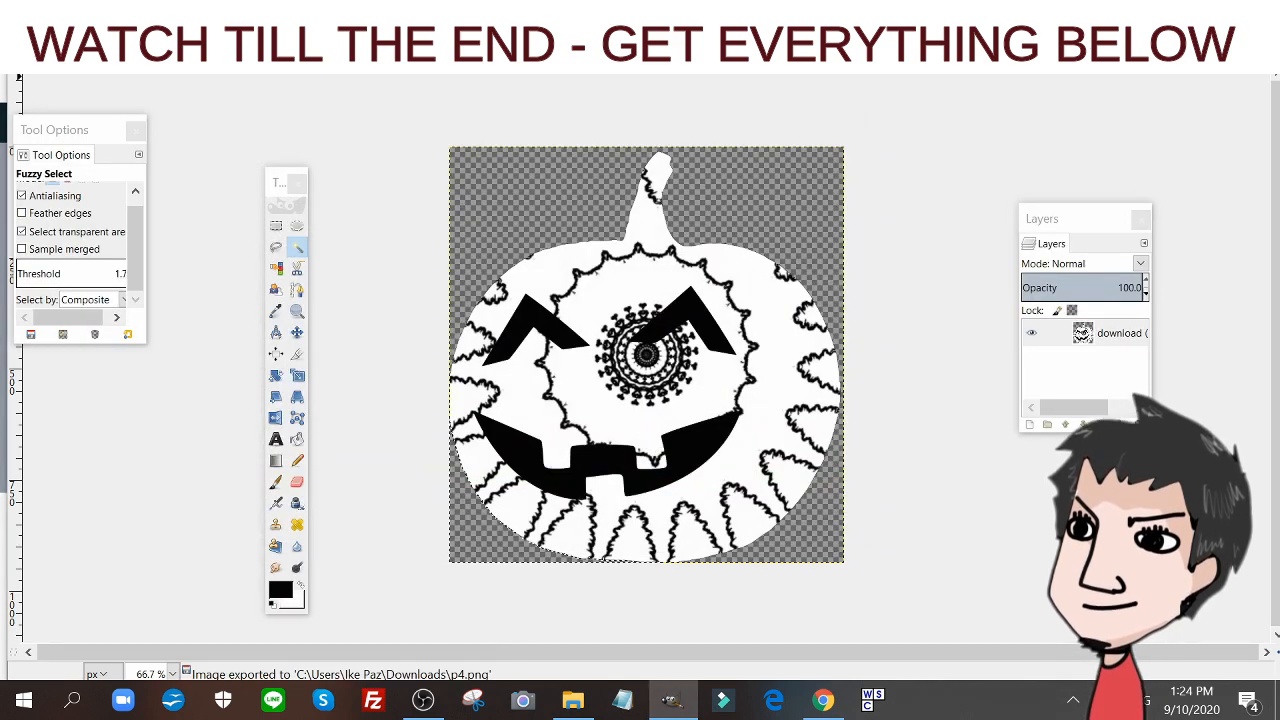
pyautogui.hotkey('ctrl', 'w')
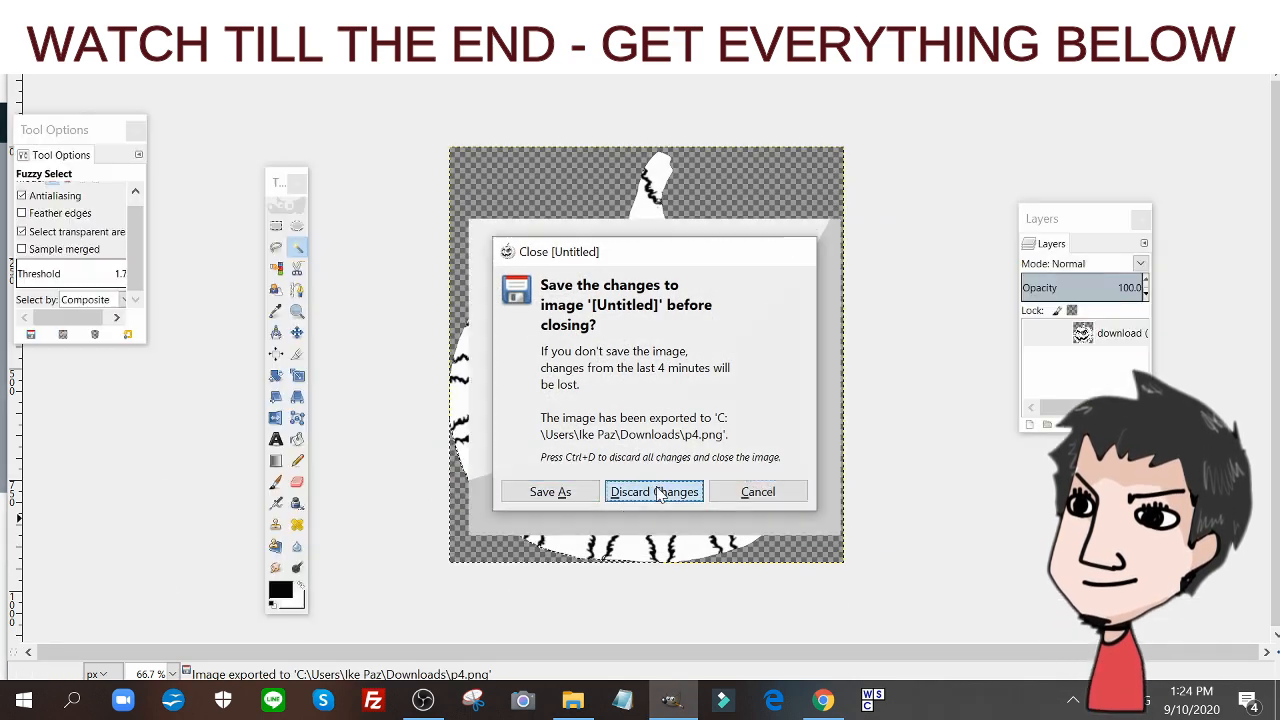
pyautogui.click(657, 493)
# - Switch to the 8.5in × 11in Canva design in Chrome and go to its last page, page 4
pyautogui.click(823, 700)
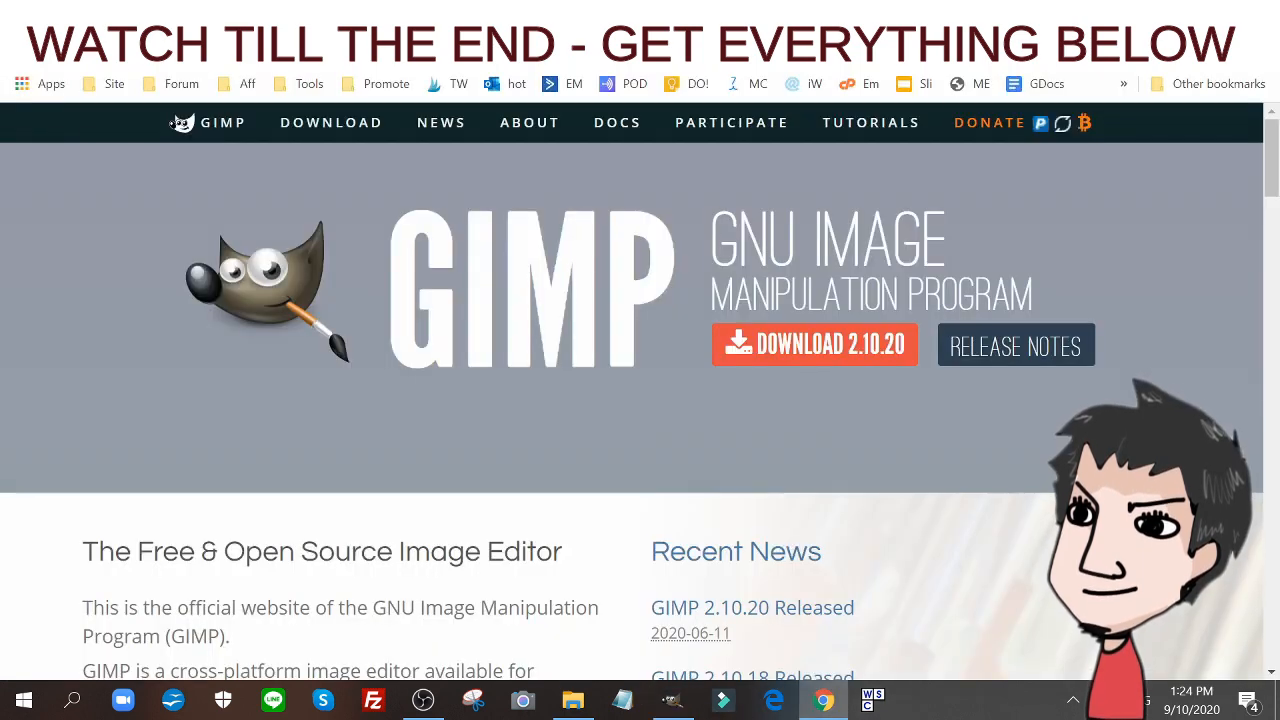
pyautogui.click(380, 15)
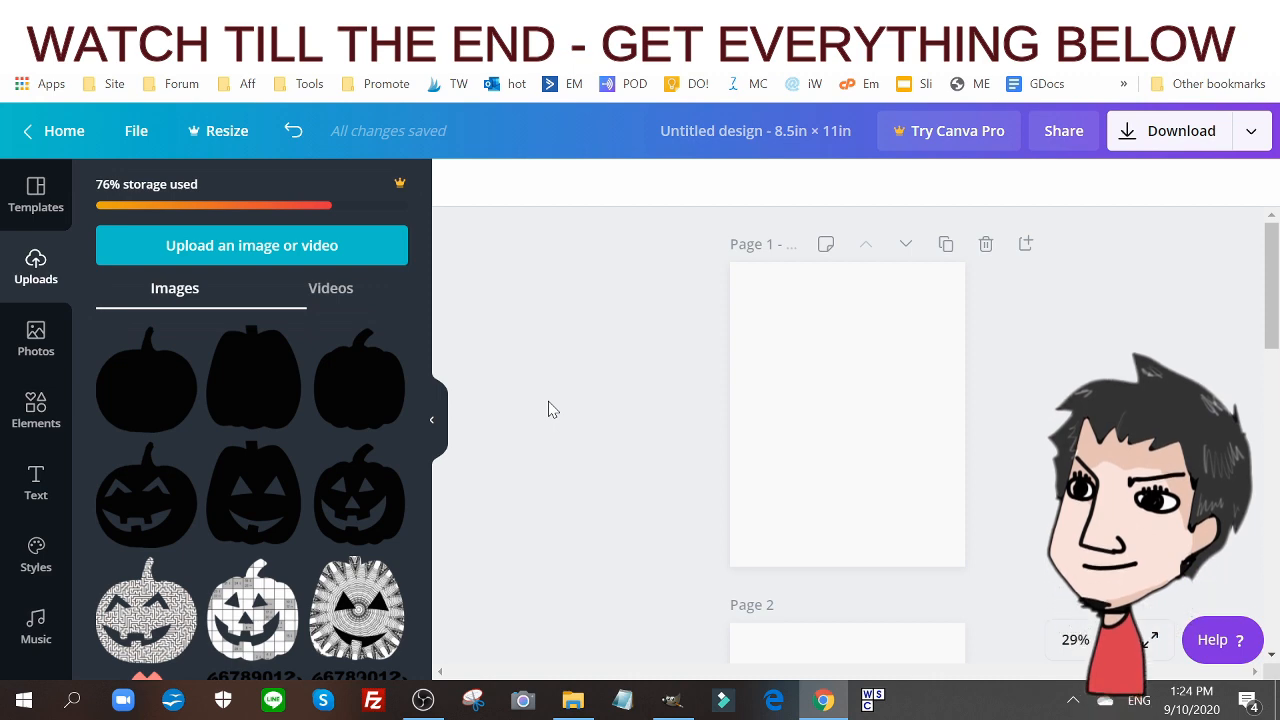
pyautogui.scroll(-8, 745, 395)
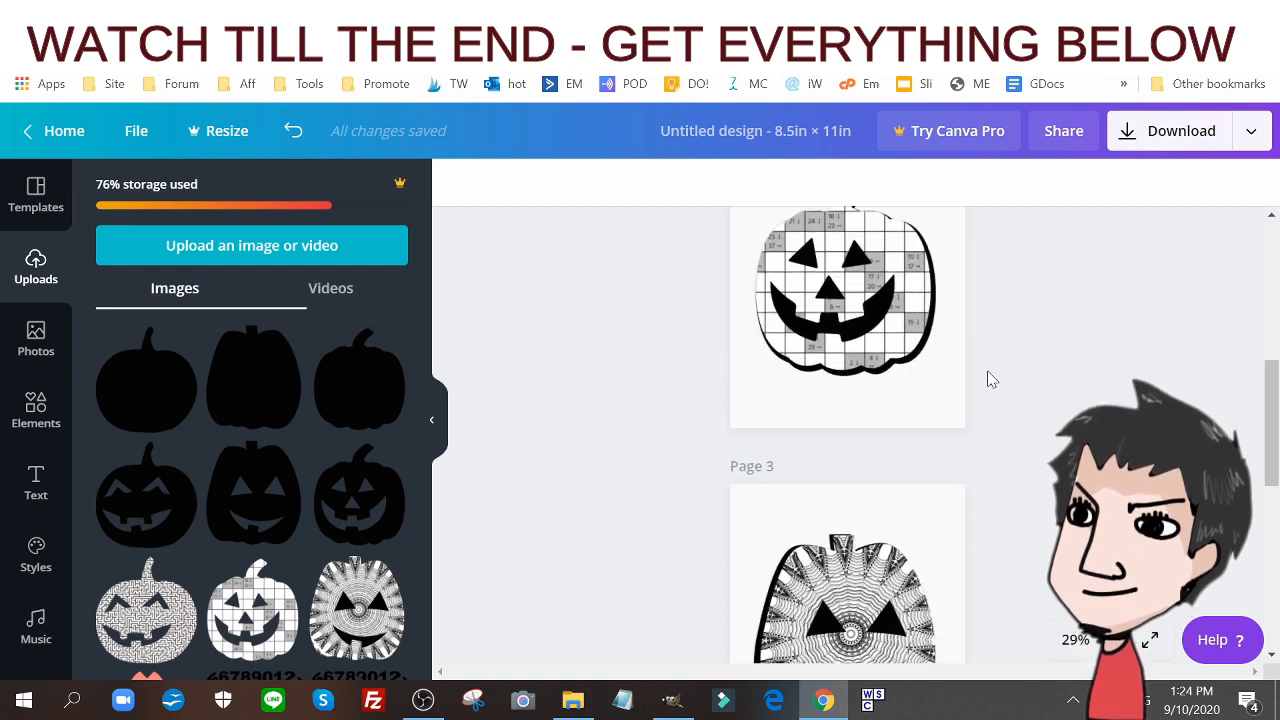
pyautogui.scroll(-3, 1005, 371)
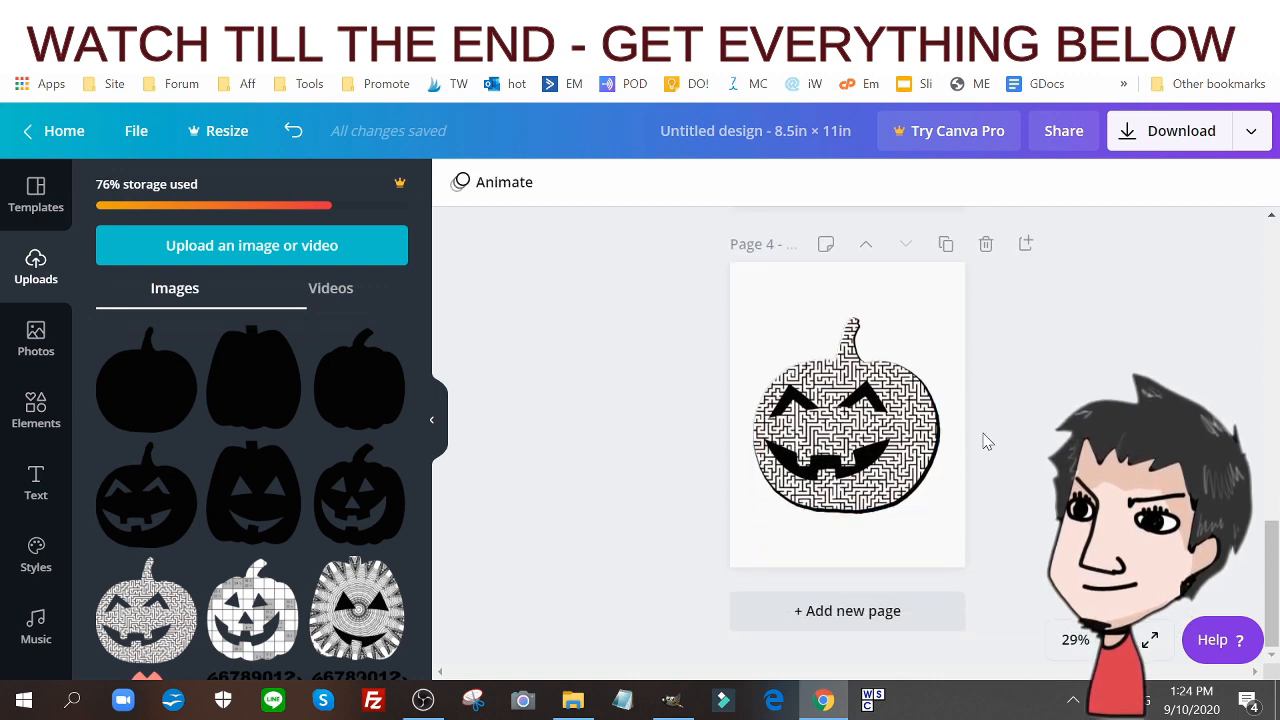
# - Upload the exported p4.png pumpkin from the Downloads folder to the Canva image uploads
pyautogui.scroll(10, 1010, 438)
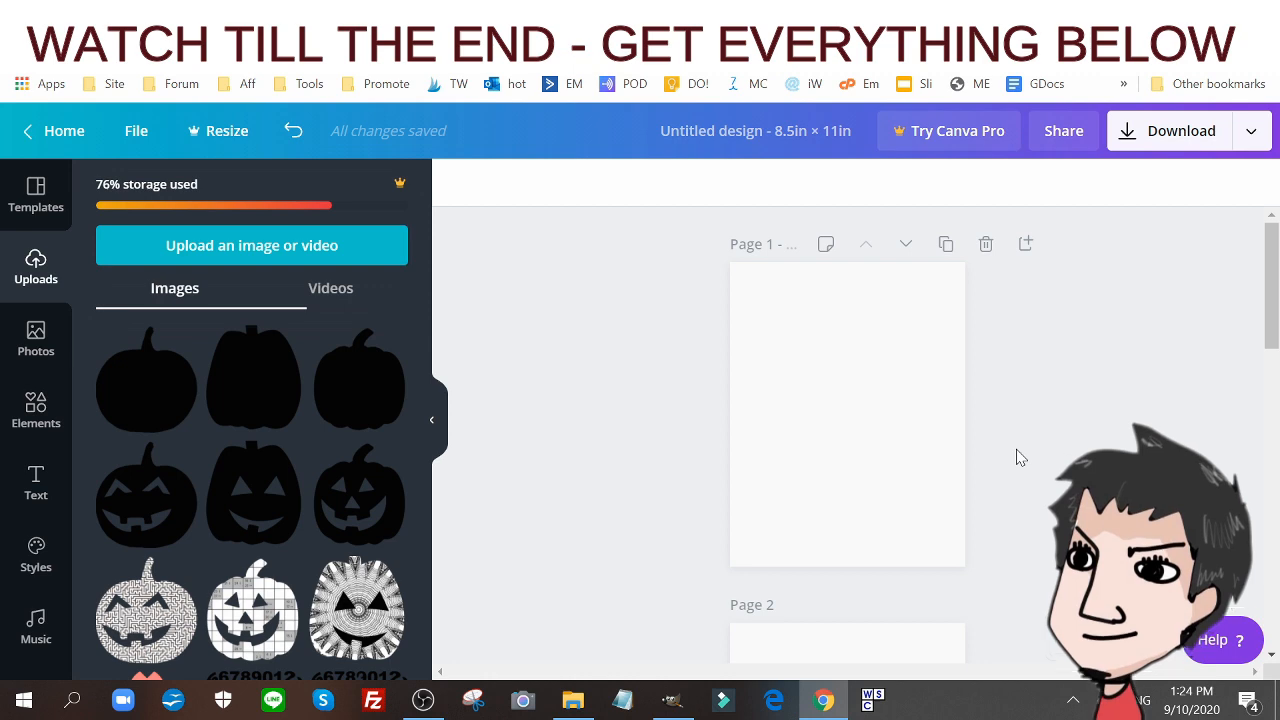
pyautogui.scroll(-8, 1016, 460)
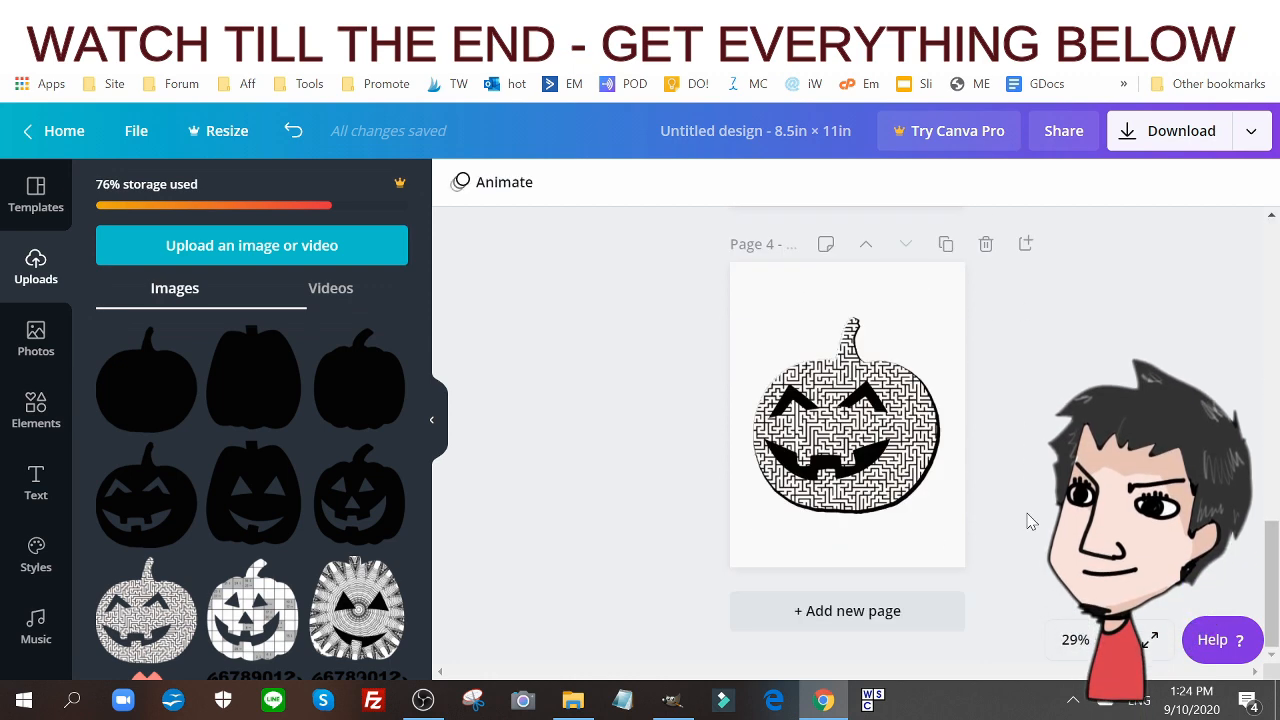
pyautogui.scroll(5, 1030, 510)
pyautogui.scroll(3, 1030, 508)
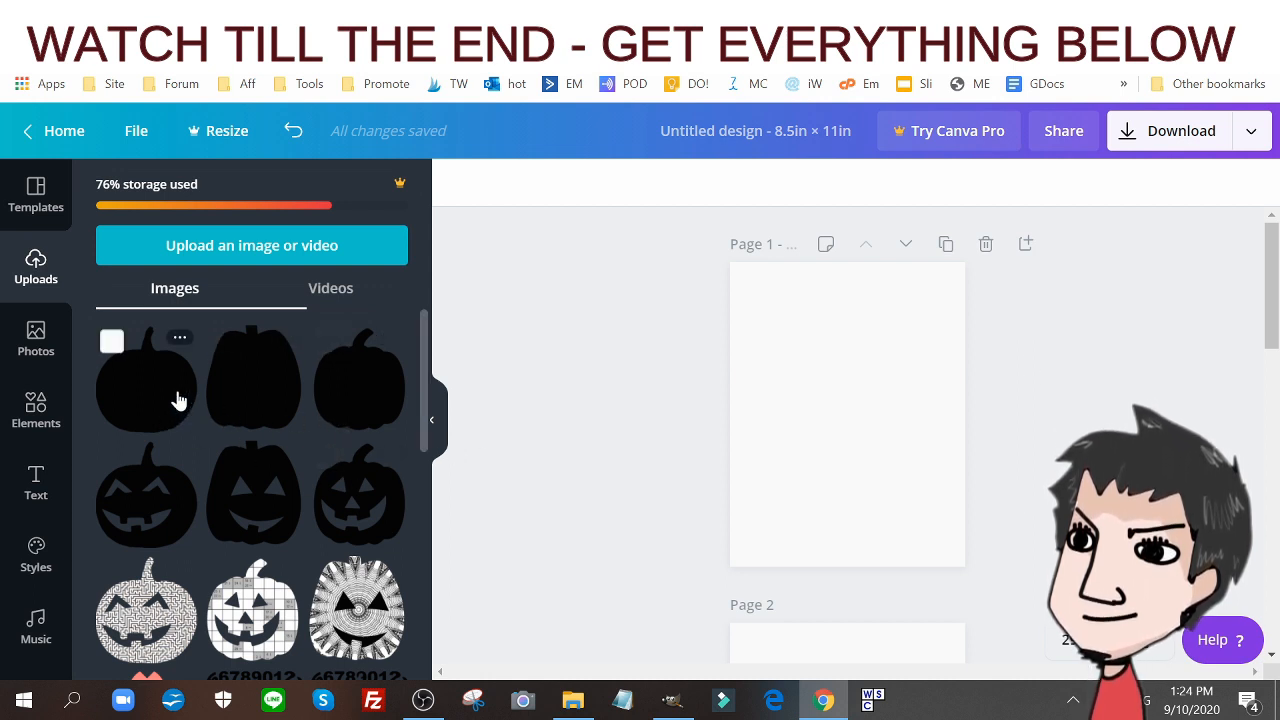
pyautogui.click(573, 700)
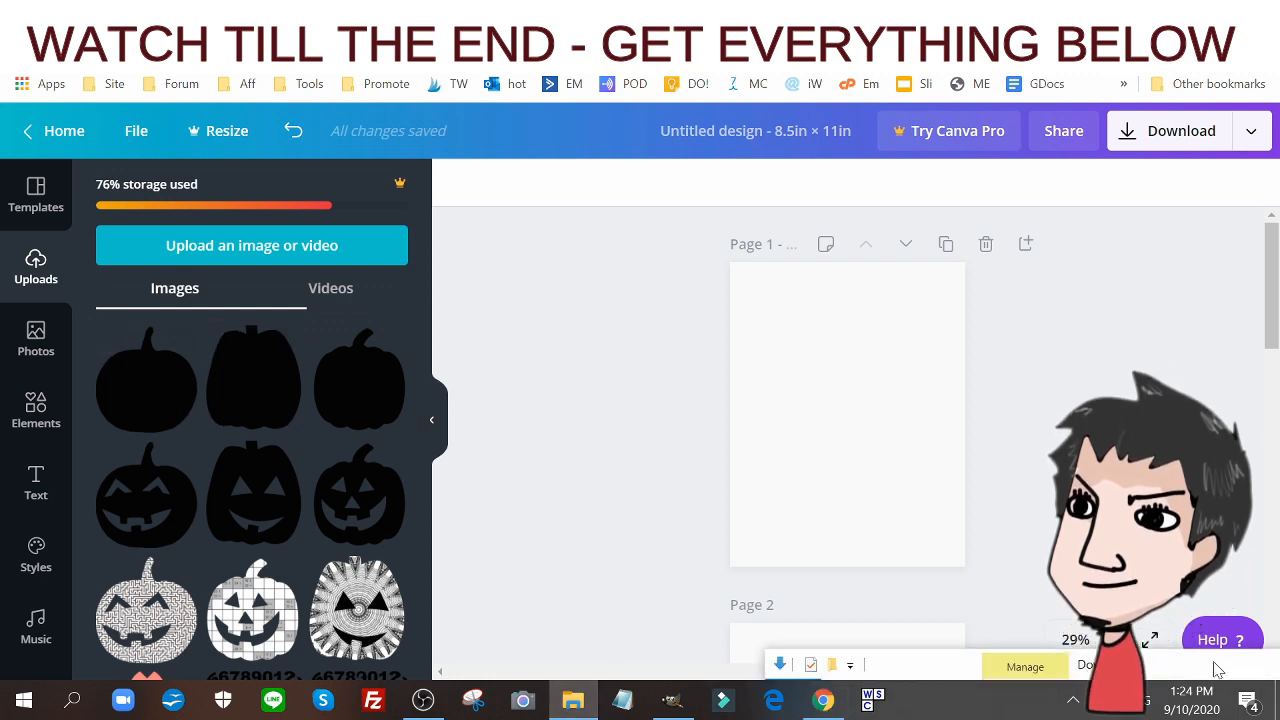
pyautogui.moveTo(895, 452); pyautogui.dragTo(288, 476)
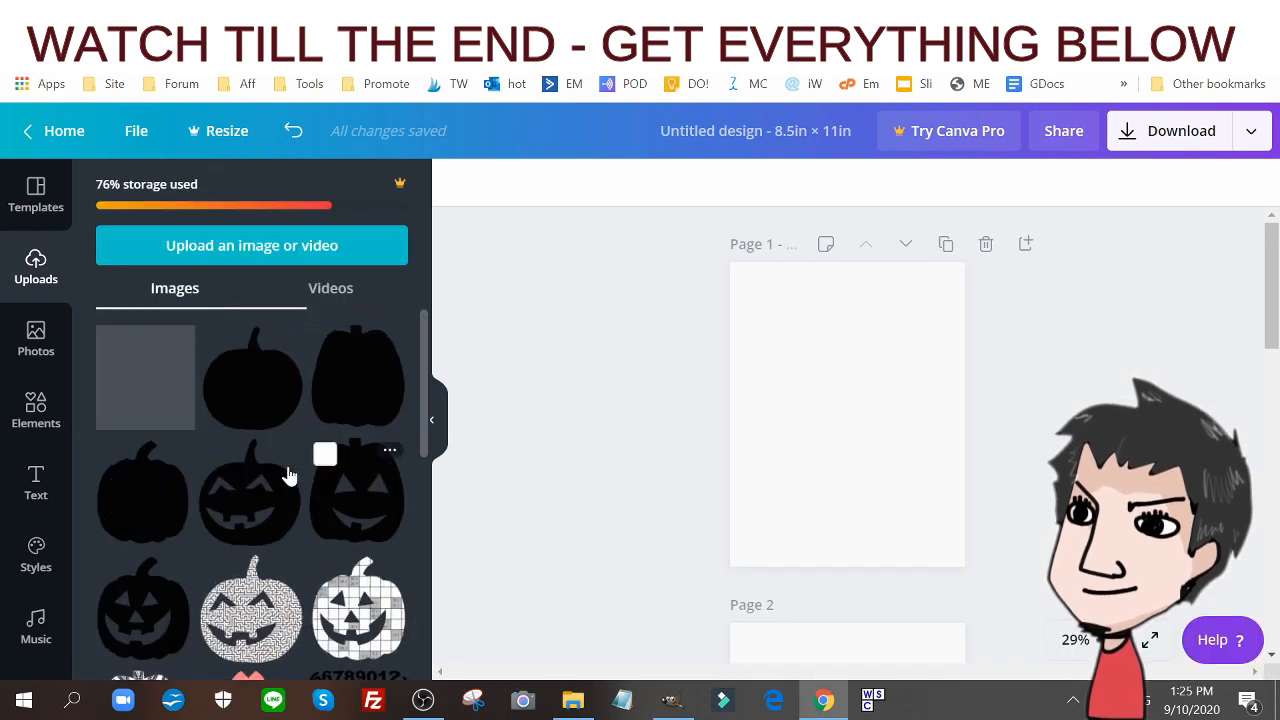
# - Place the plain black pumpkin silhouette with the curved stem centred on page 1, sized about 6.8 × 7.2 in
pyautogui.click(255, 400)
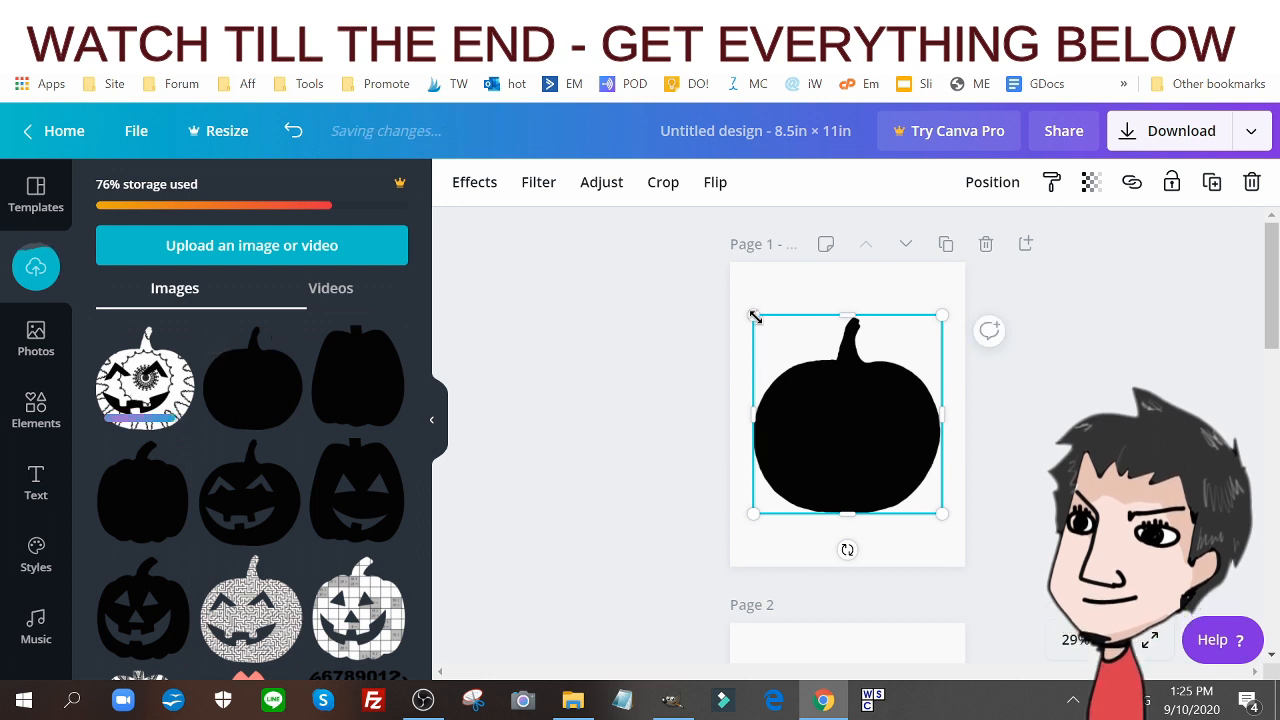
pyautogui.moveTo(745, 315)
pyautogui.mouseDown()
pyautogui.moveTo(737, 303)
pyautogui.moveTo(753, 315)
pyautogui.mouseUp()
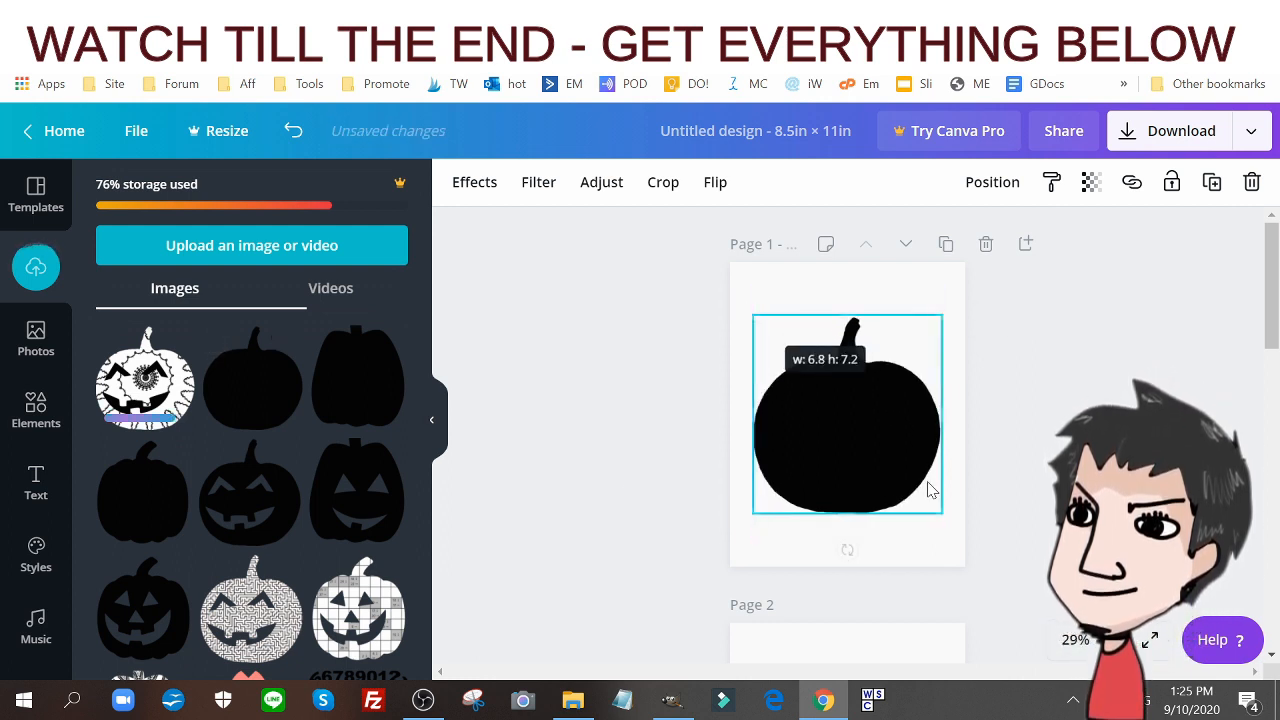
pyautogui.moveTo(940, 521); pyautogui.dragTo(938, 521)
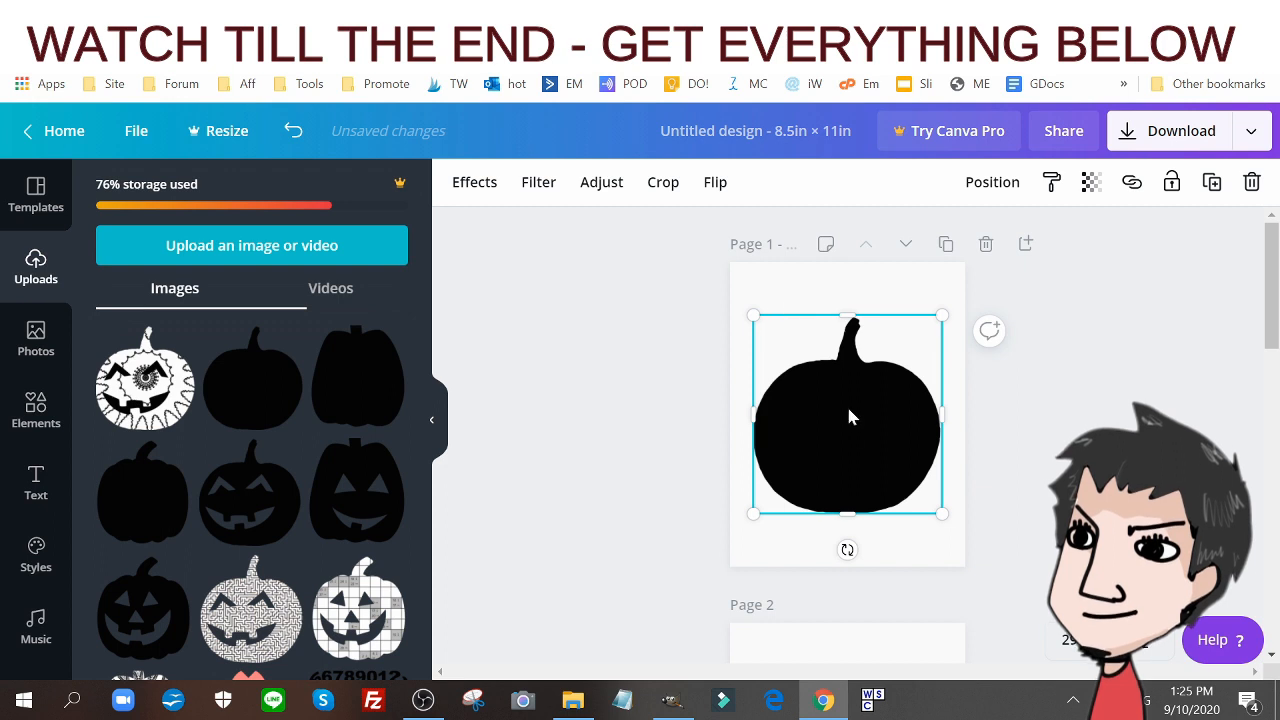
pyautogui.moveTo(846, 429); pyautogui.dragTo(848, 445)
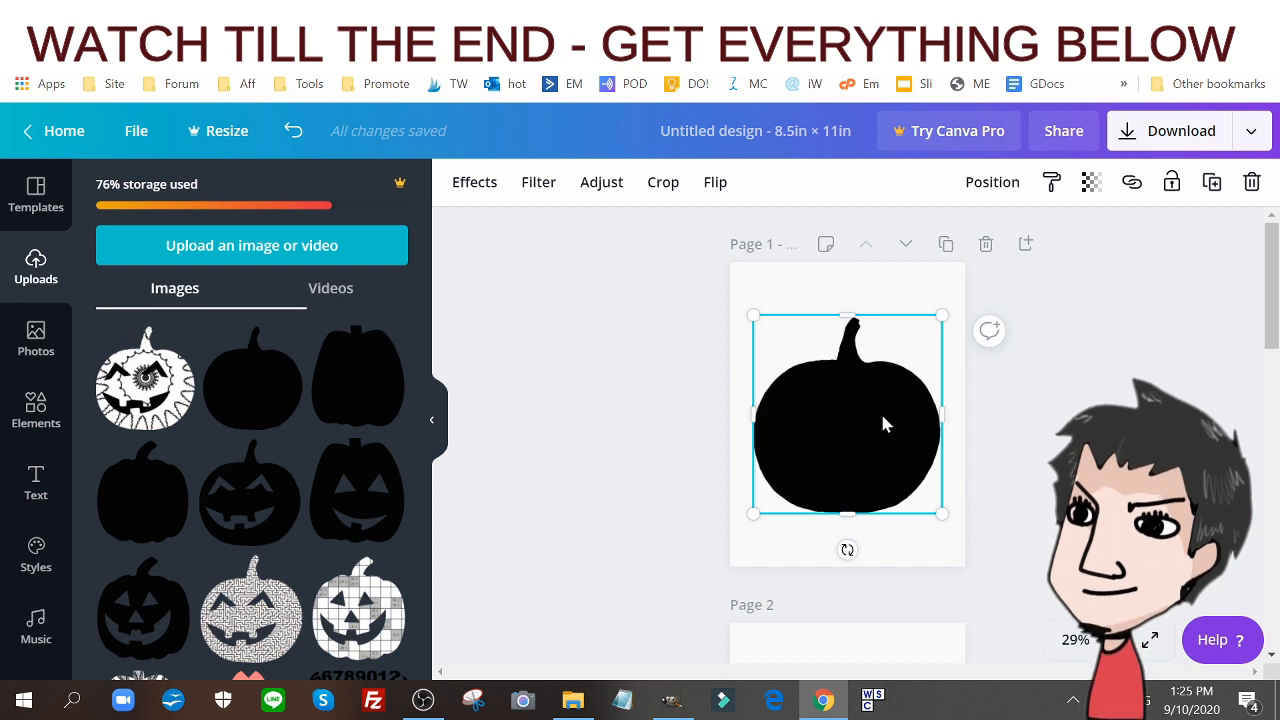
# - Add the kaleidoscope pumpkin on top of the silhouette and enlarge it until only a thin black edge shows at the right and bottom
pyautogui.click(168, 392)
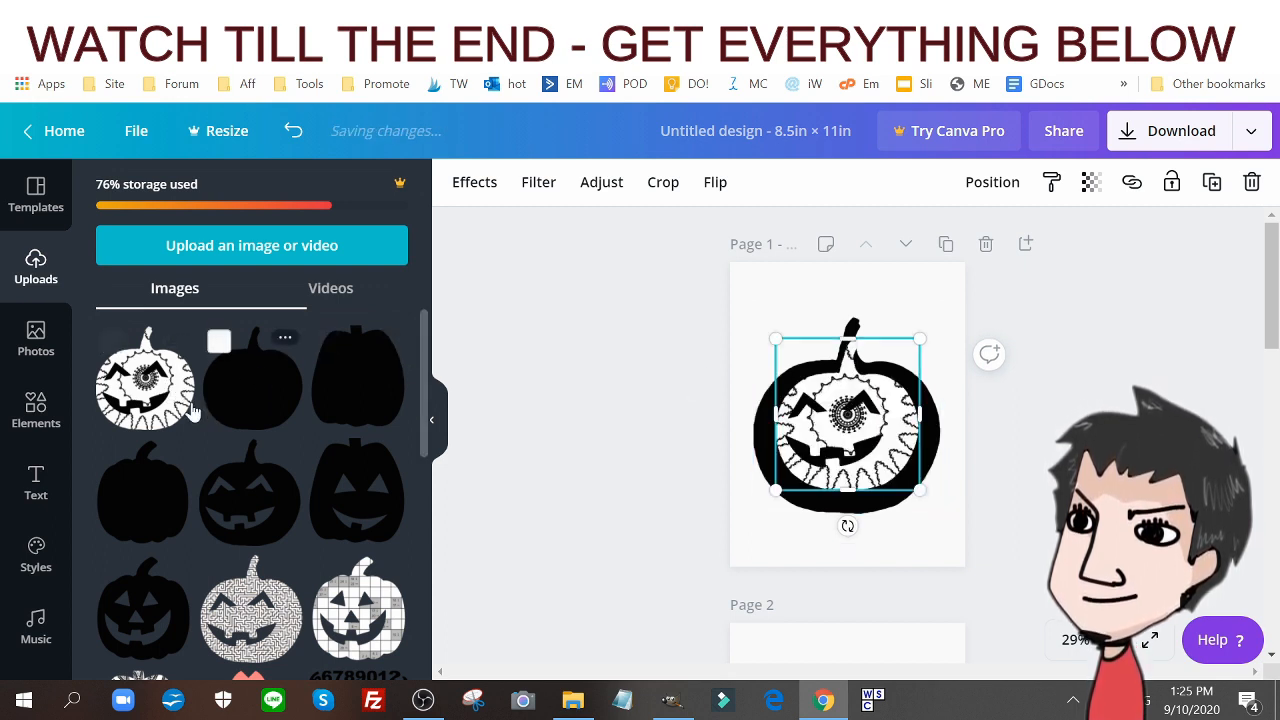
pyautogui.moveTo(776, 339); pyautogui.dragTo(752, 315)
pyautogui.moveTo(919, 490); pyautogui.dragTo(934, 514)
pyautogui.click(1020, 437)
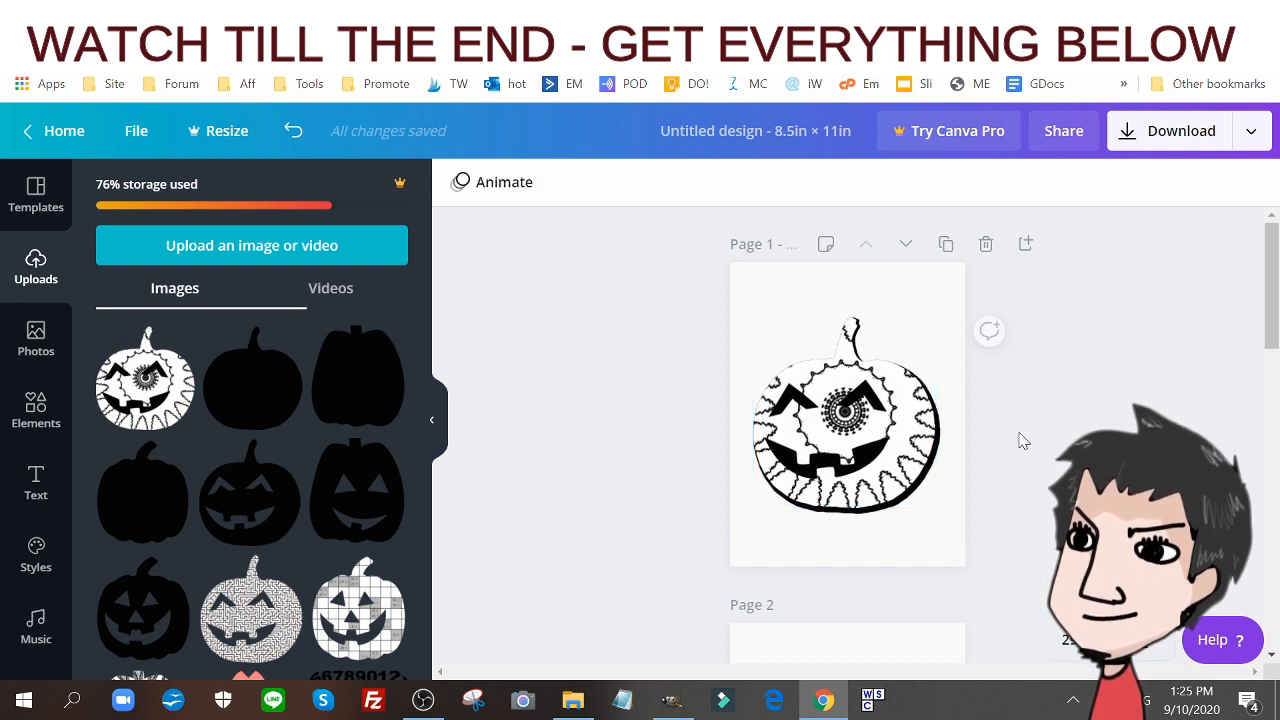
# - Compare the layered kaleidoscope pumpkin on page 1 with the maze pumpkin on page 4
pyautogui.scroll(-1, 1055, 480)
pyautogui.scroll(1, 1055, 478)
pyautogui.click(852, 422)
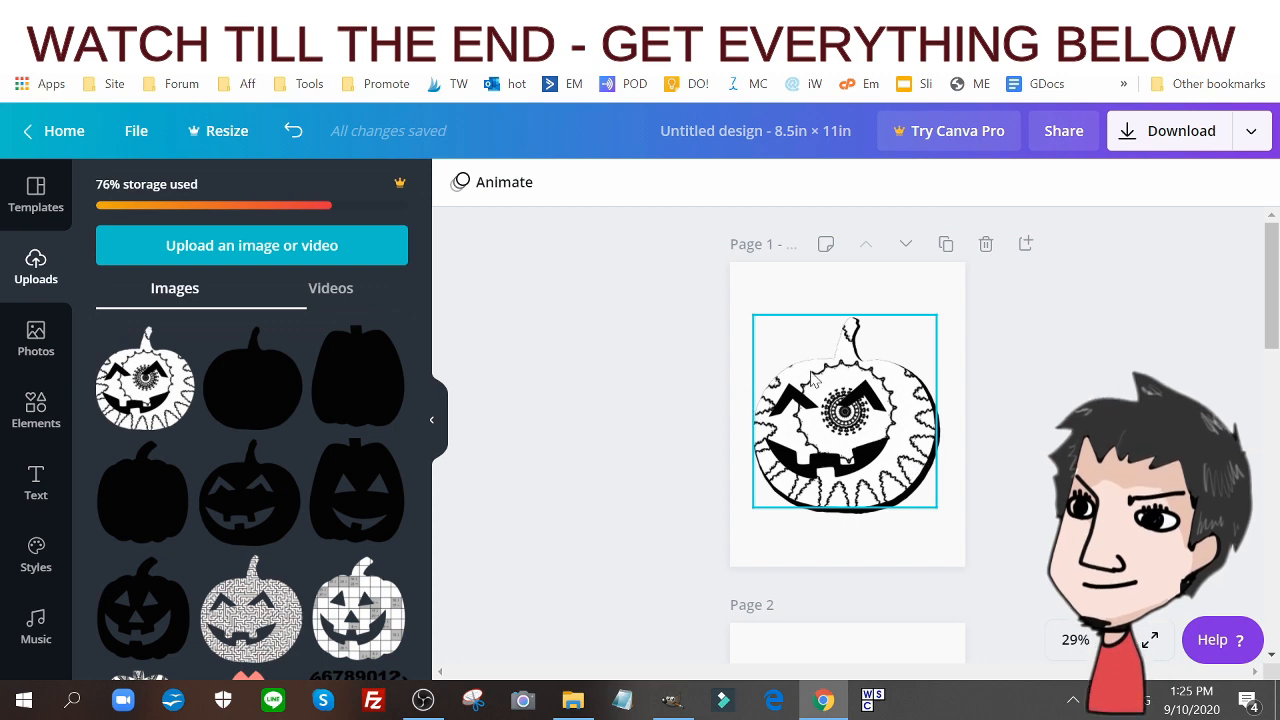
pyautogui.scroll(-10, 971, 423)
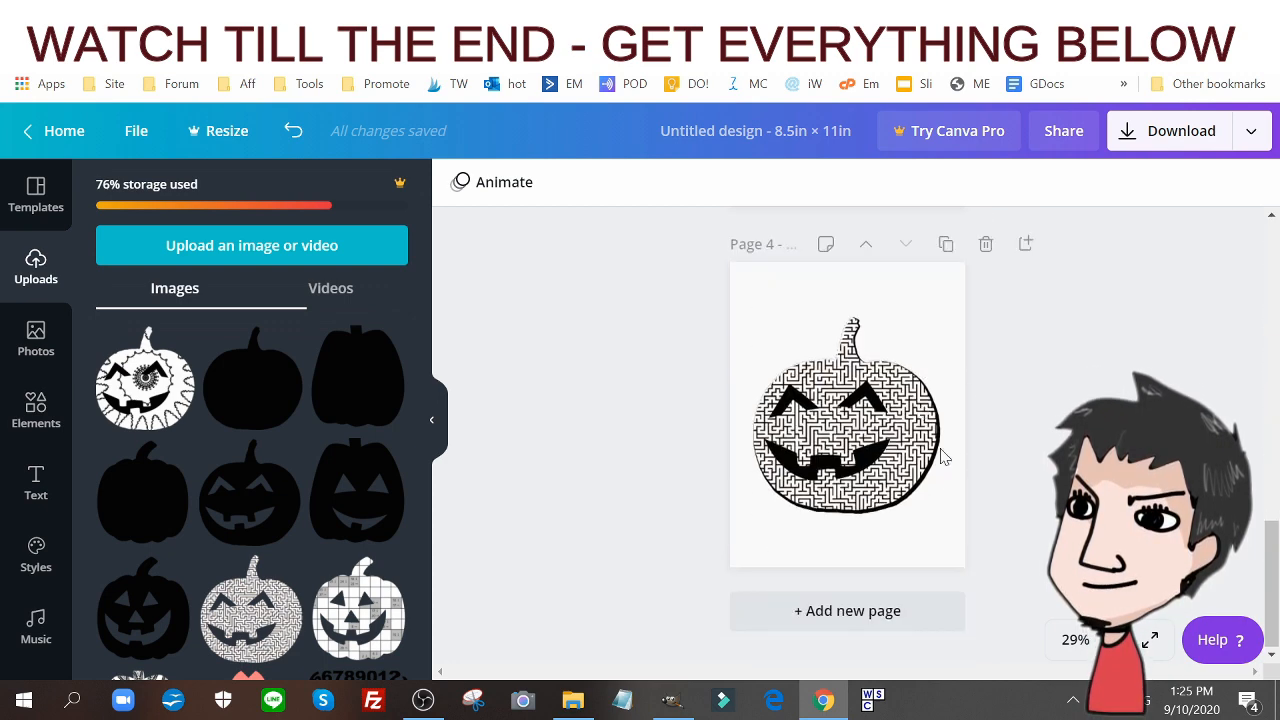
pyautogui.scroll(10, 953, 434)
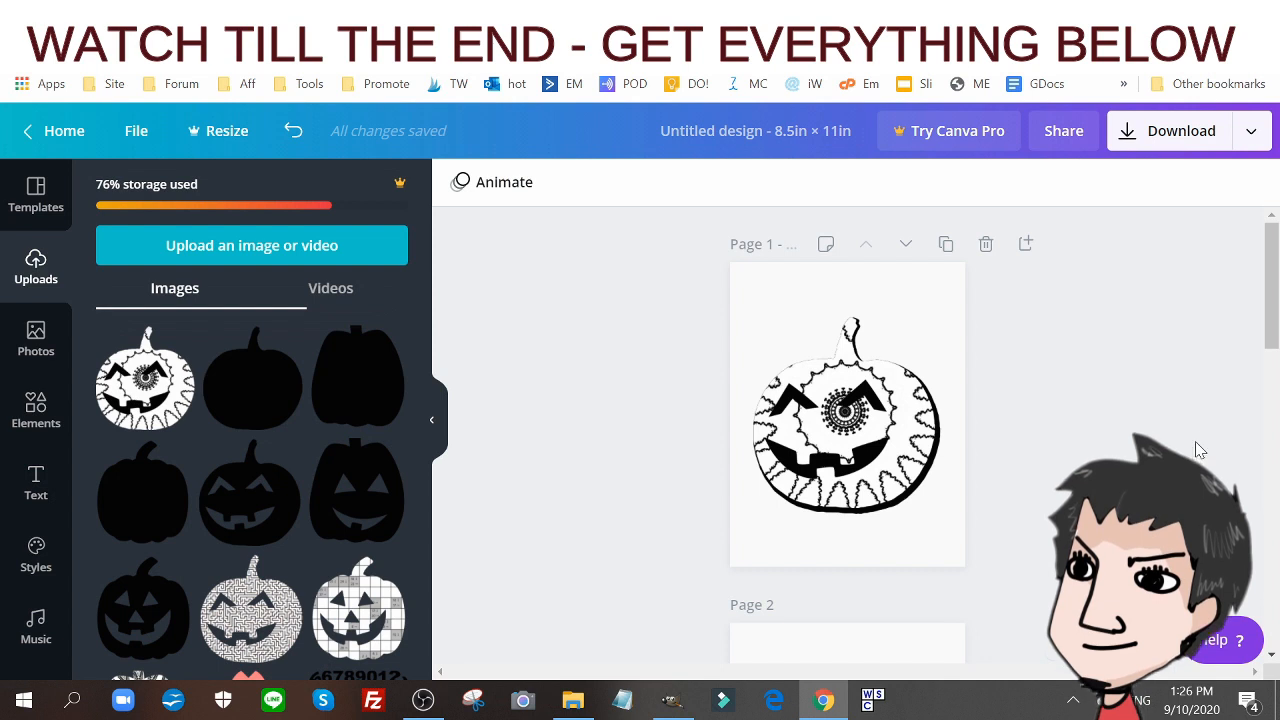
# - Review the resources used for the design: the GIMP editor, the GIMP website and the generated kaleidoscope image
pyautogui.click(686, 708)
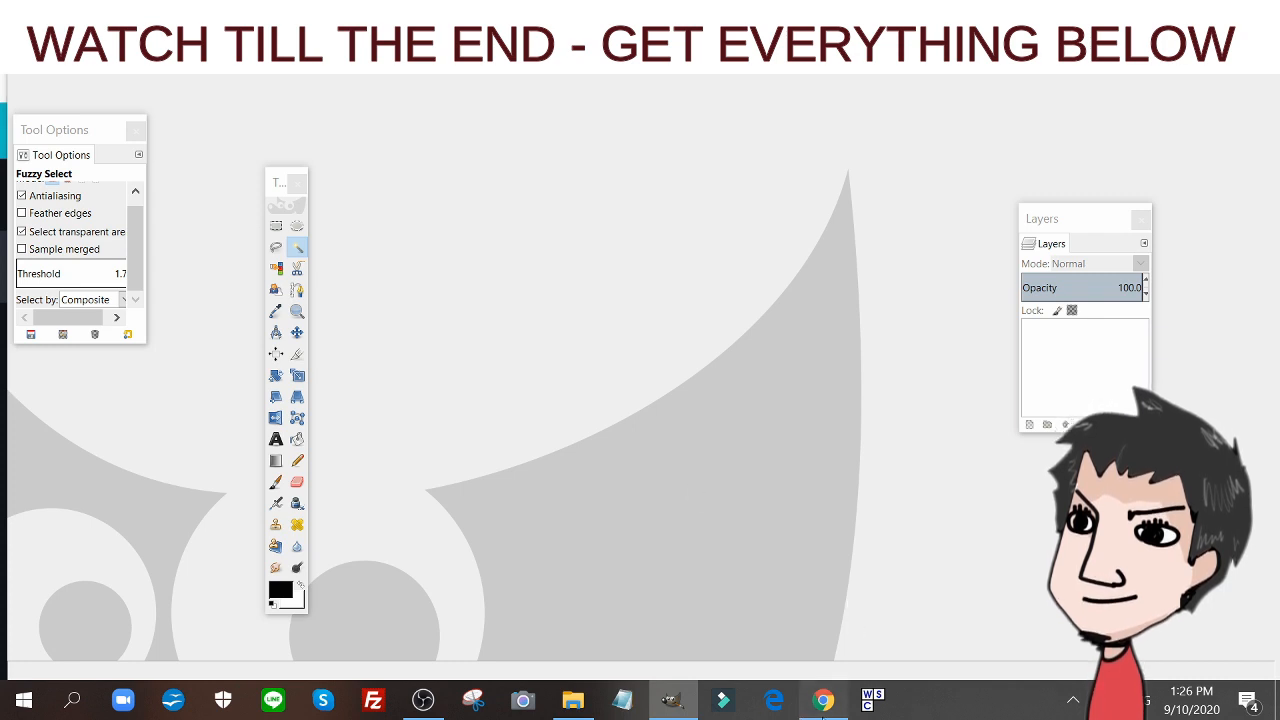
pyautogui.click(823, 700)
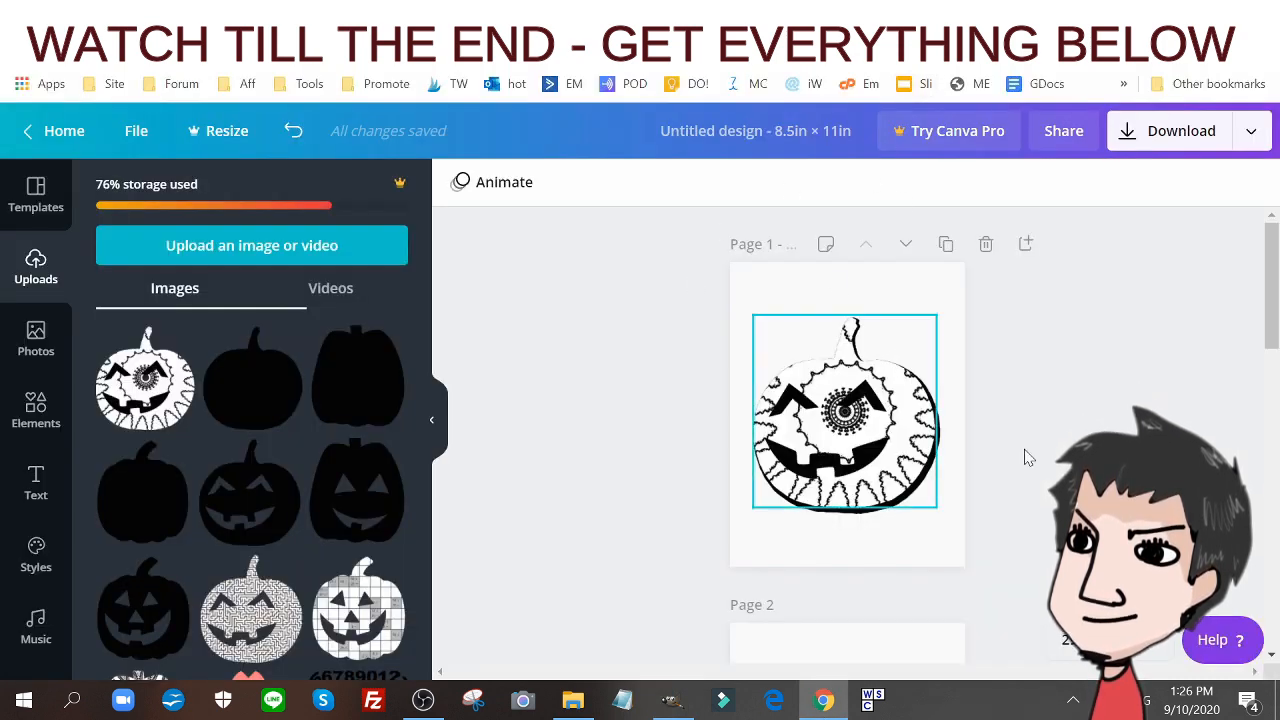
pyautogui.click(760, 14)
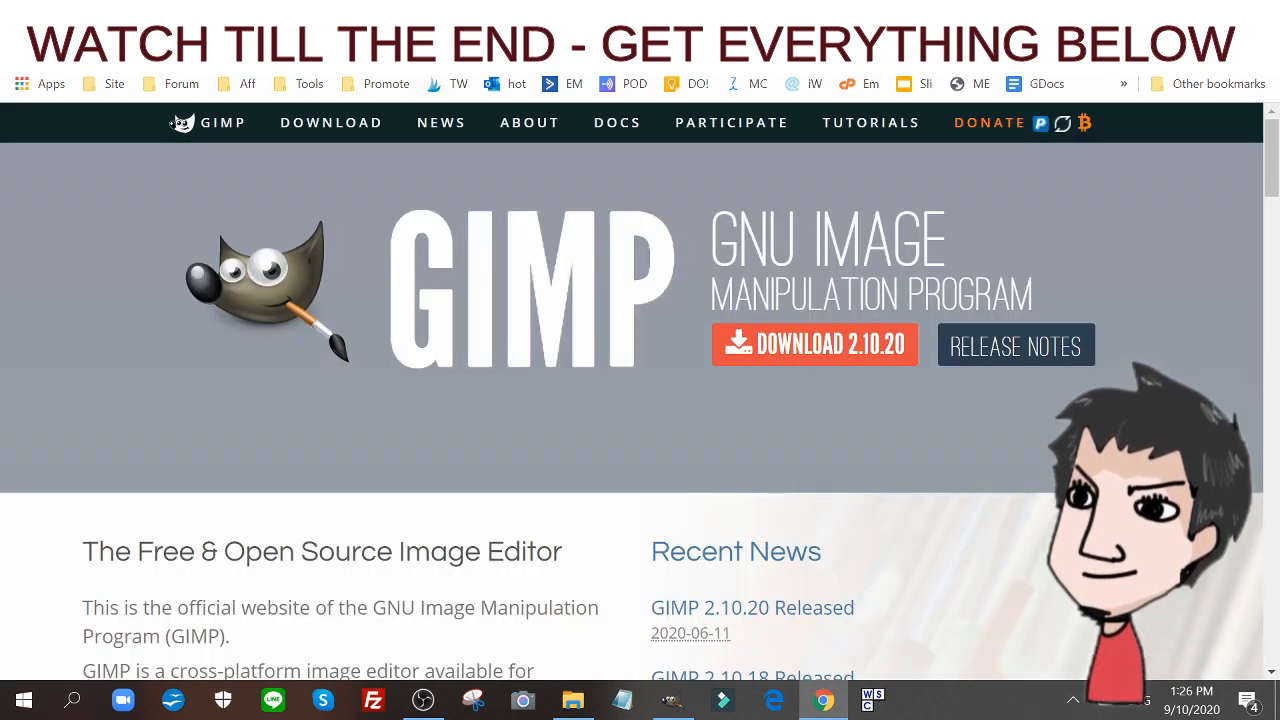
pyautogui.click(640, 14)
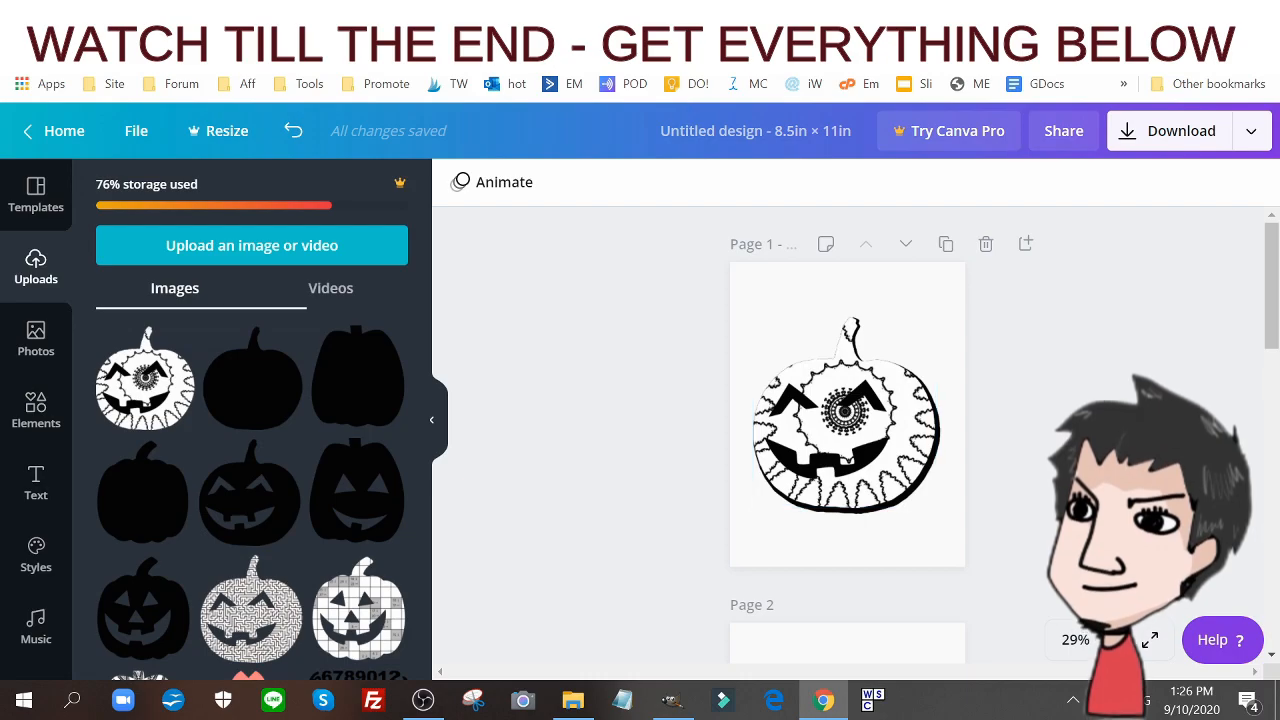
pyautogui.click(590, 14)
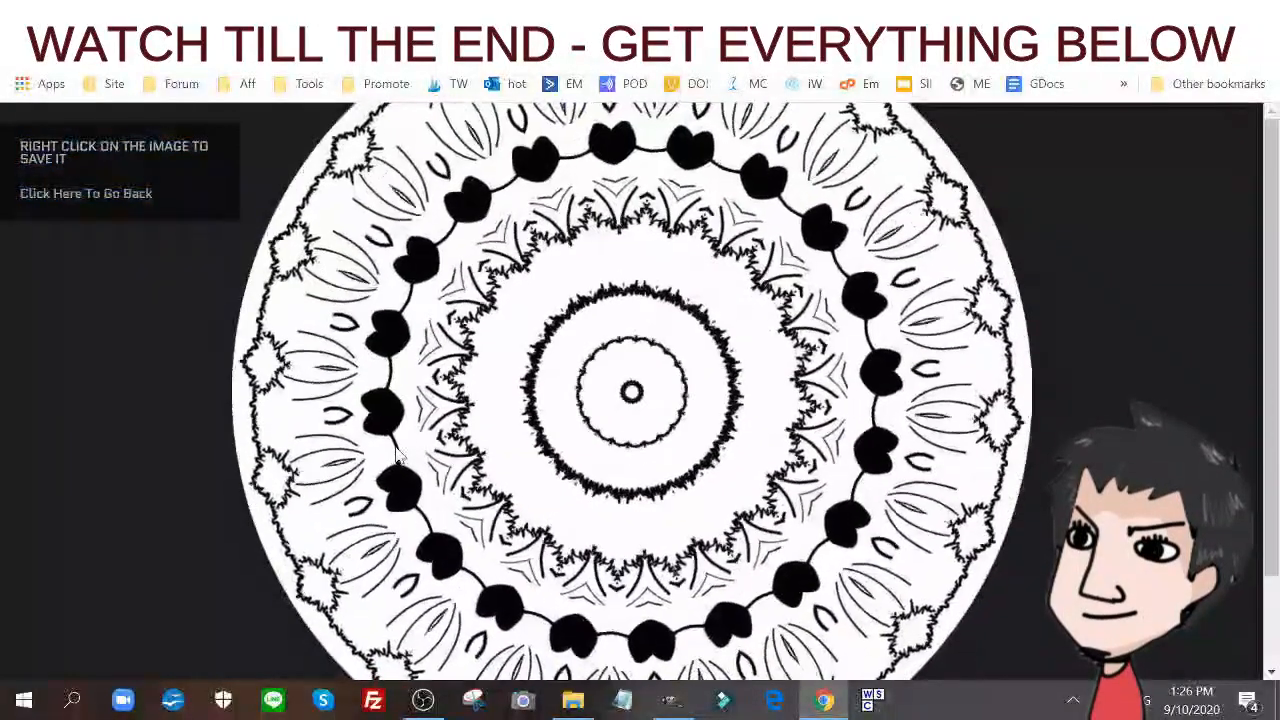
# - Switch to the KDP puzzle book guide web page and look through its mandala book and niche research sections
pyautogui.click(410, 14)
pyautogui.scroll(-4, 640, 320)
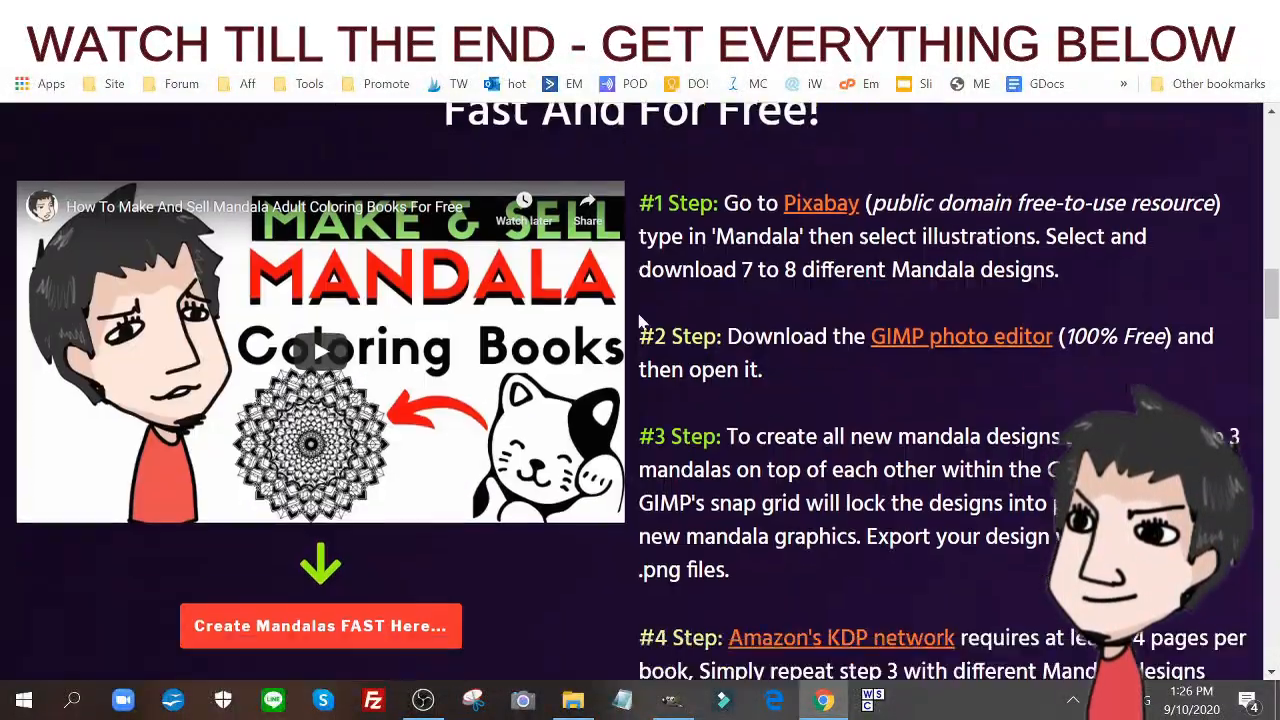
pyautogui.scroll(5, 631, 480)
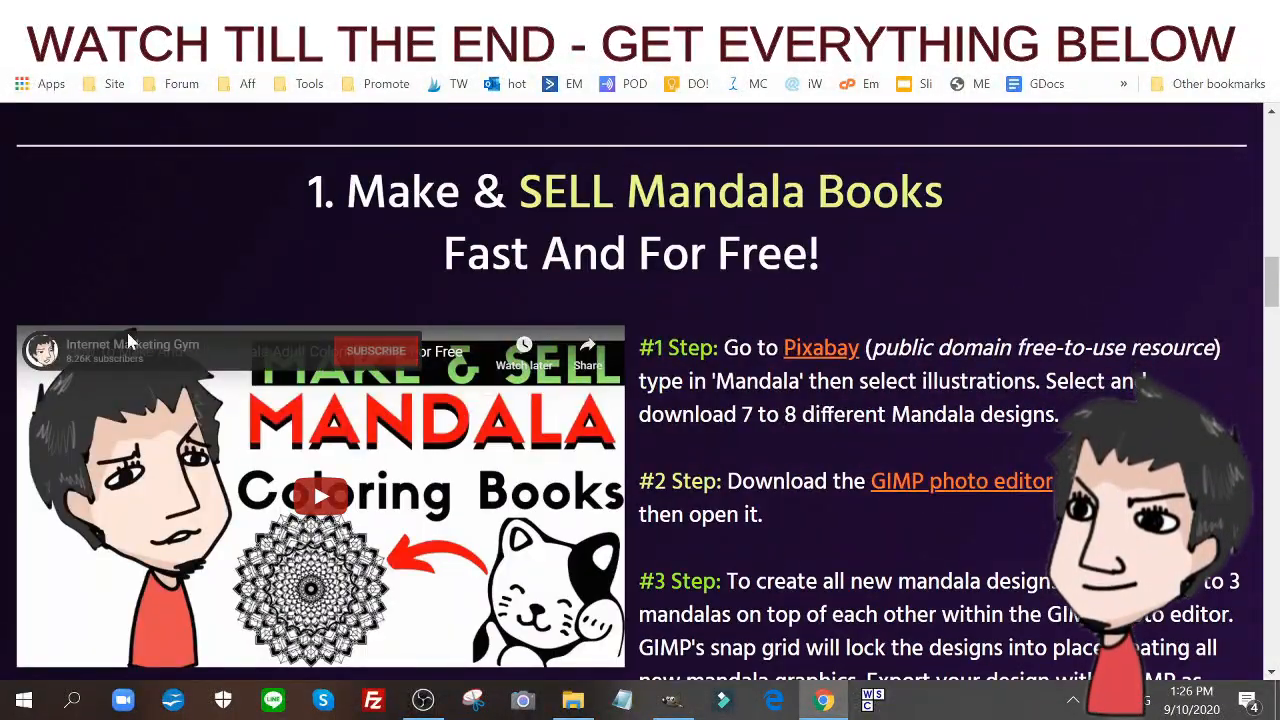
pyautogui.scroll(15, 640, 338)
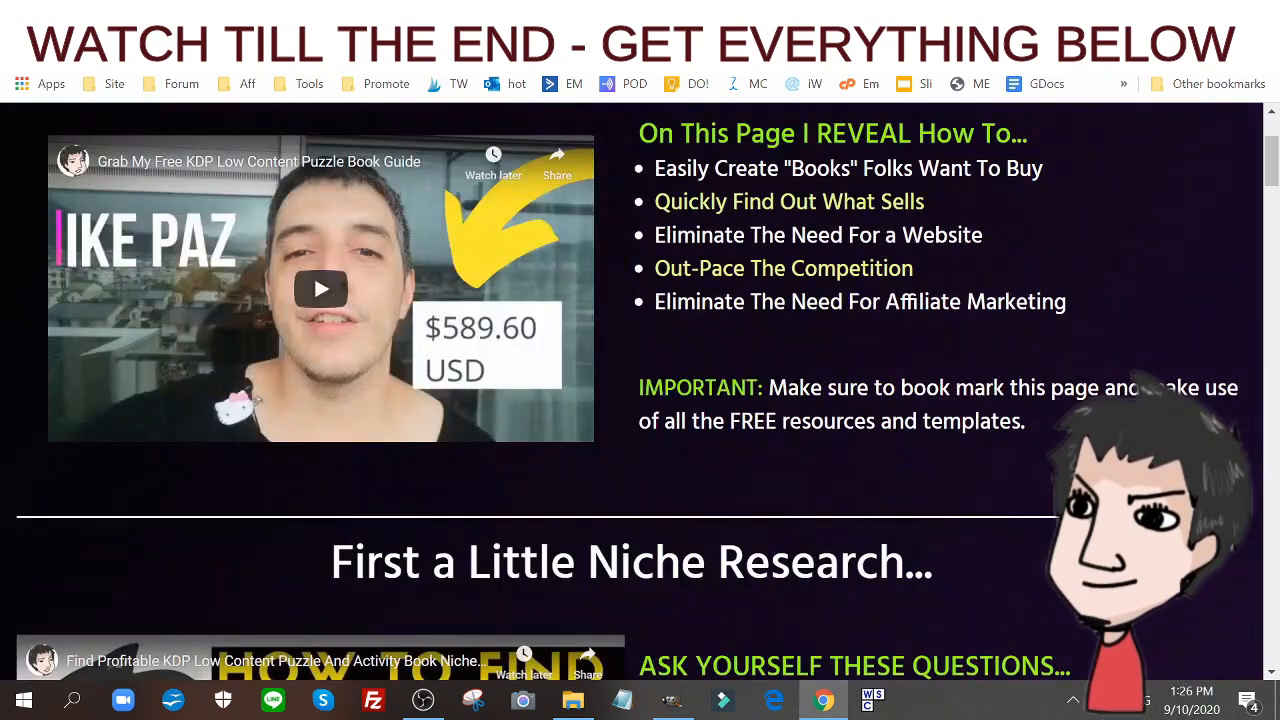
pyautogui.scroll(-8, 640, 338)
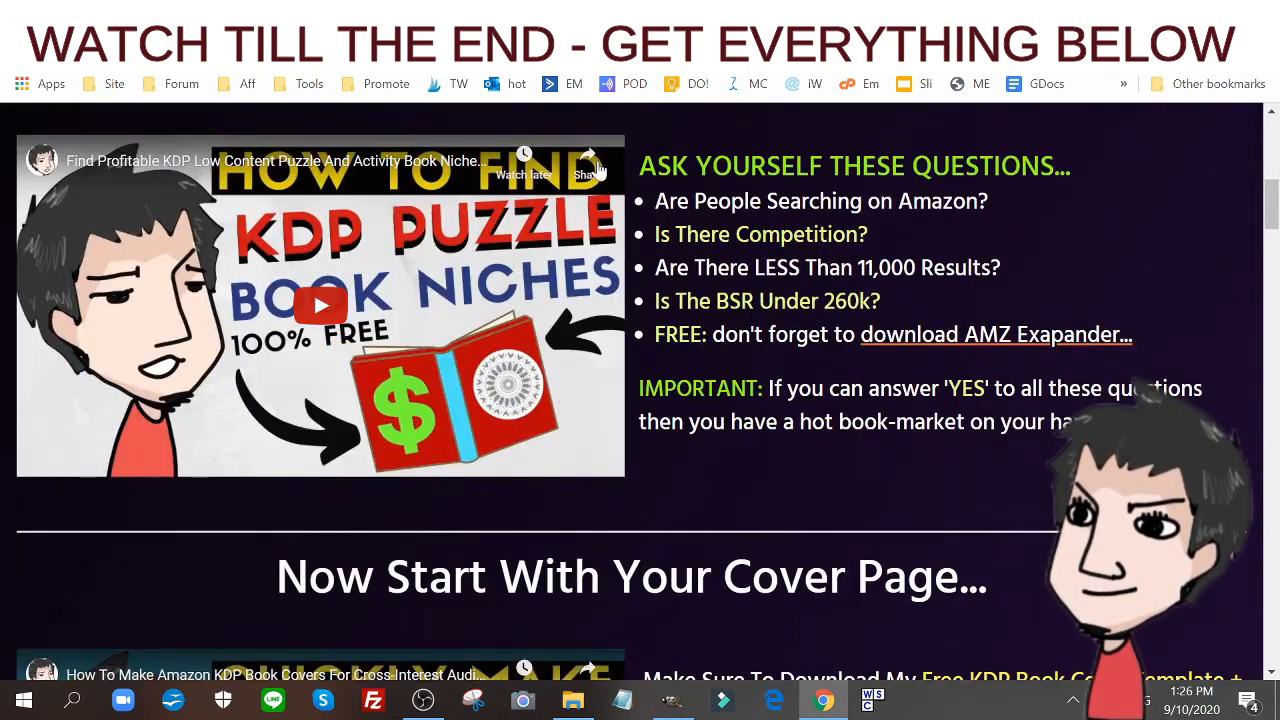